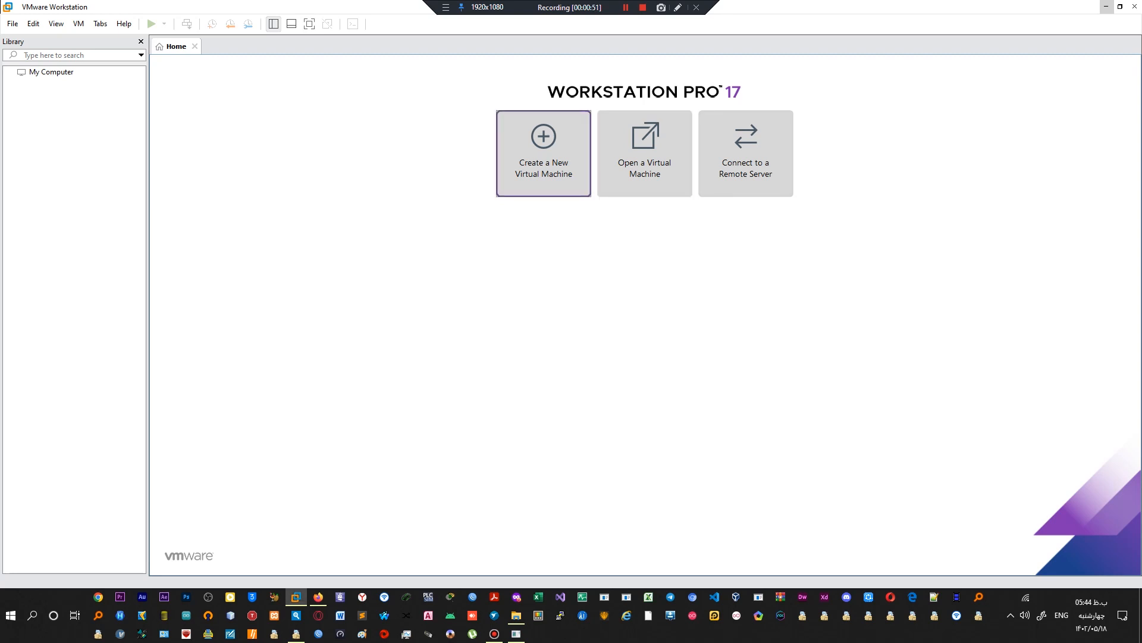
Start a new virtual machine with the Custom (advanced) configuration and Workstation 17.x hardware compatibility
left_click(544, 153)
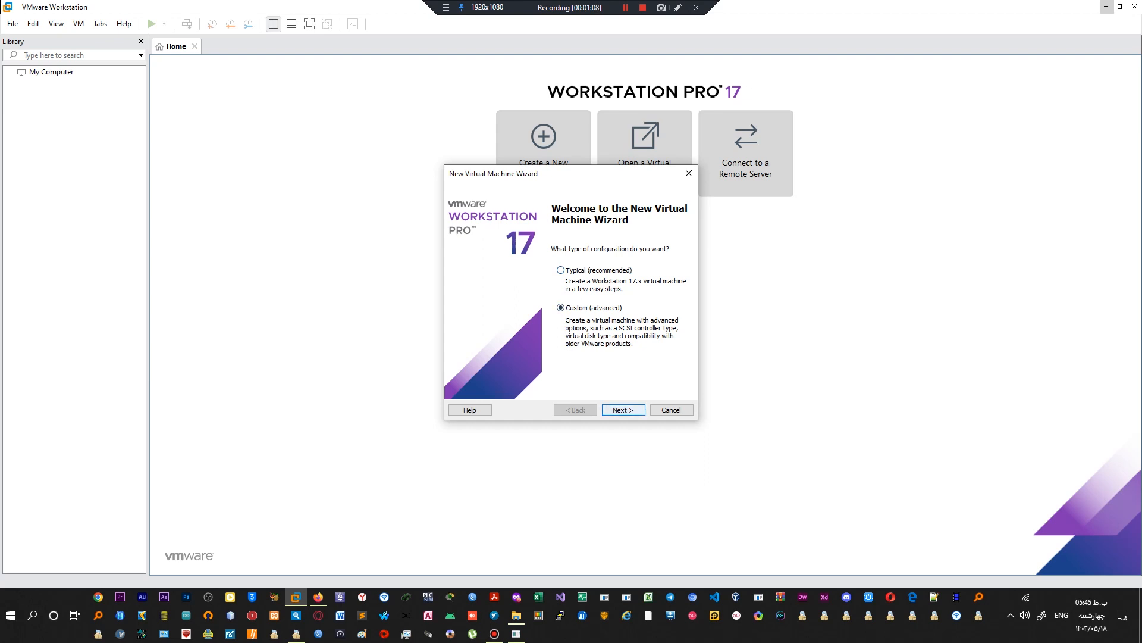
key("Return")
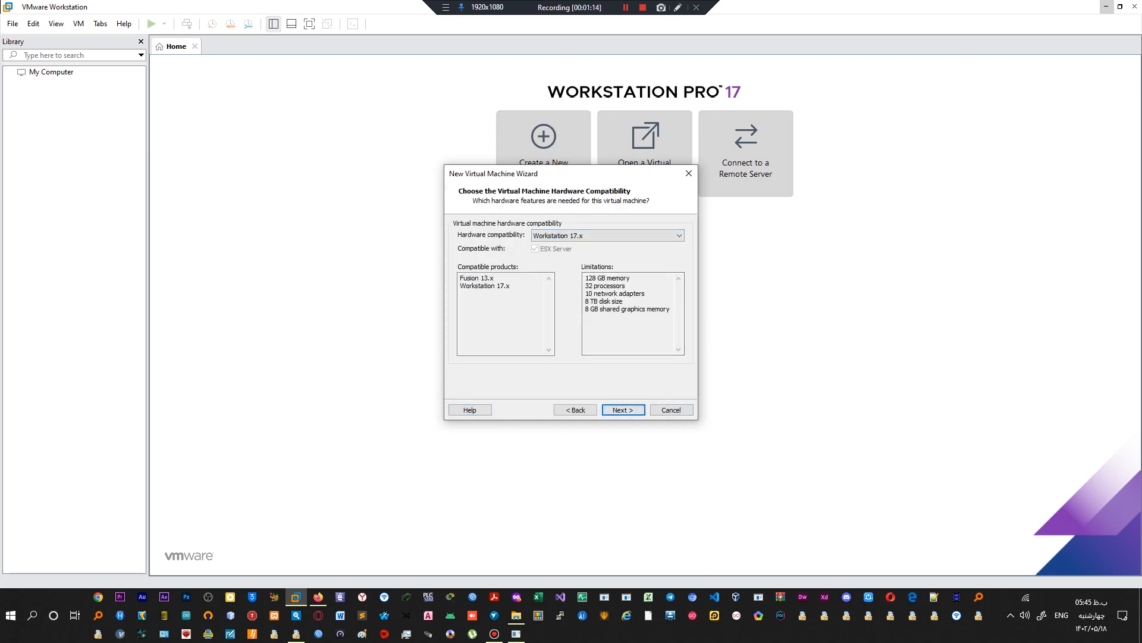
left_click(608, 235)
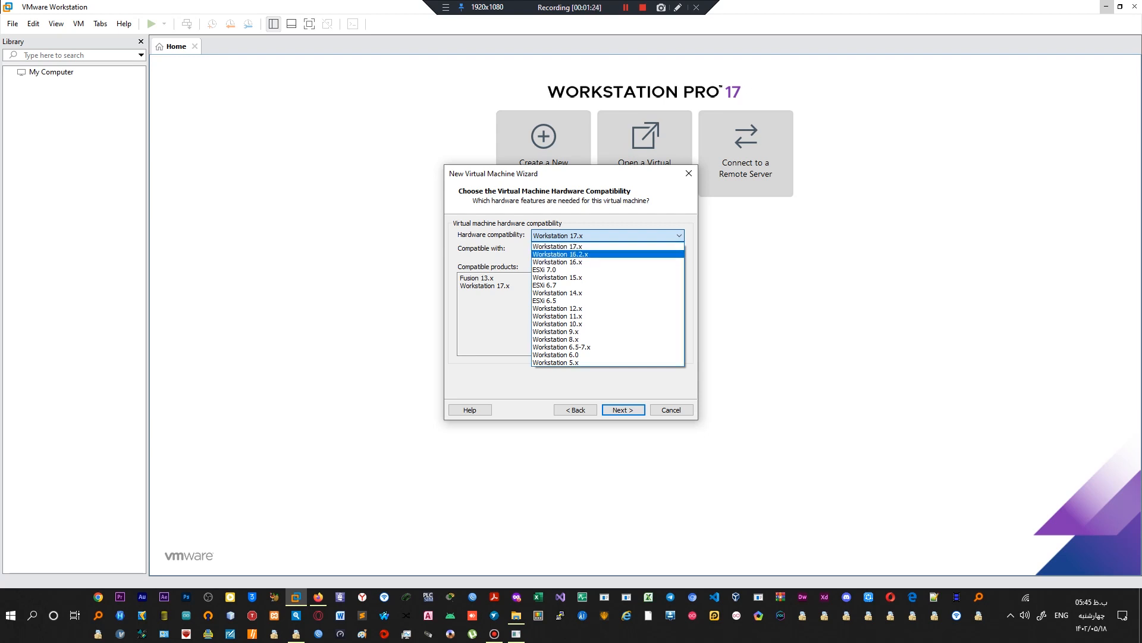
left_click(558, 246)
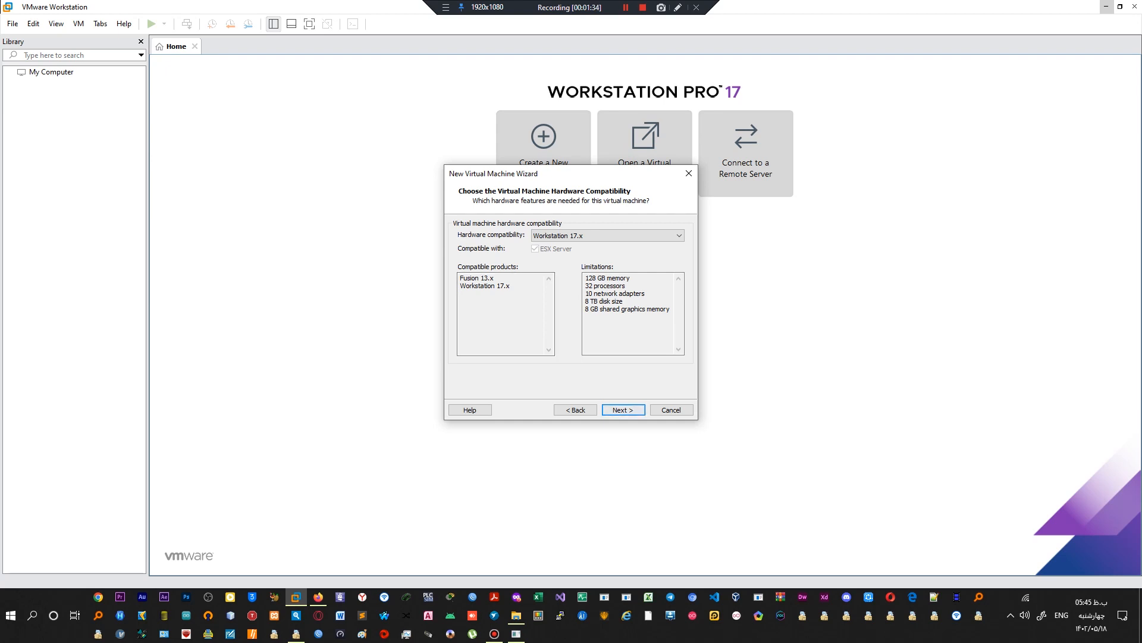
key("Return")
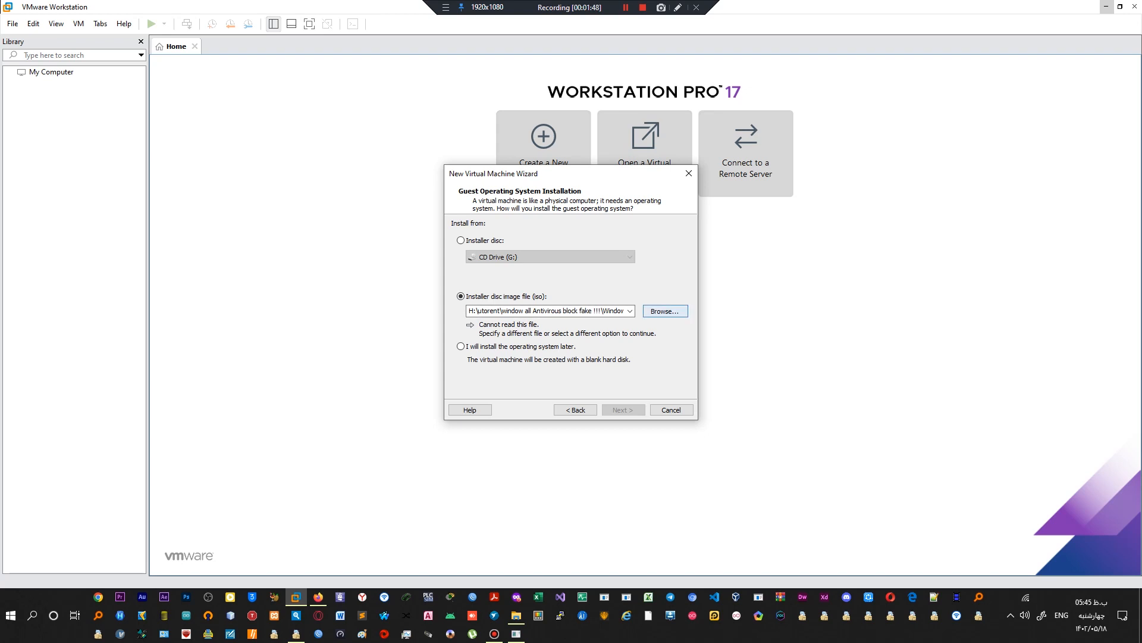
Choose the Windows 7 SP1 AIO ISO from the idm folder on drive H: as the installer disc image
left_click(666, 311)
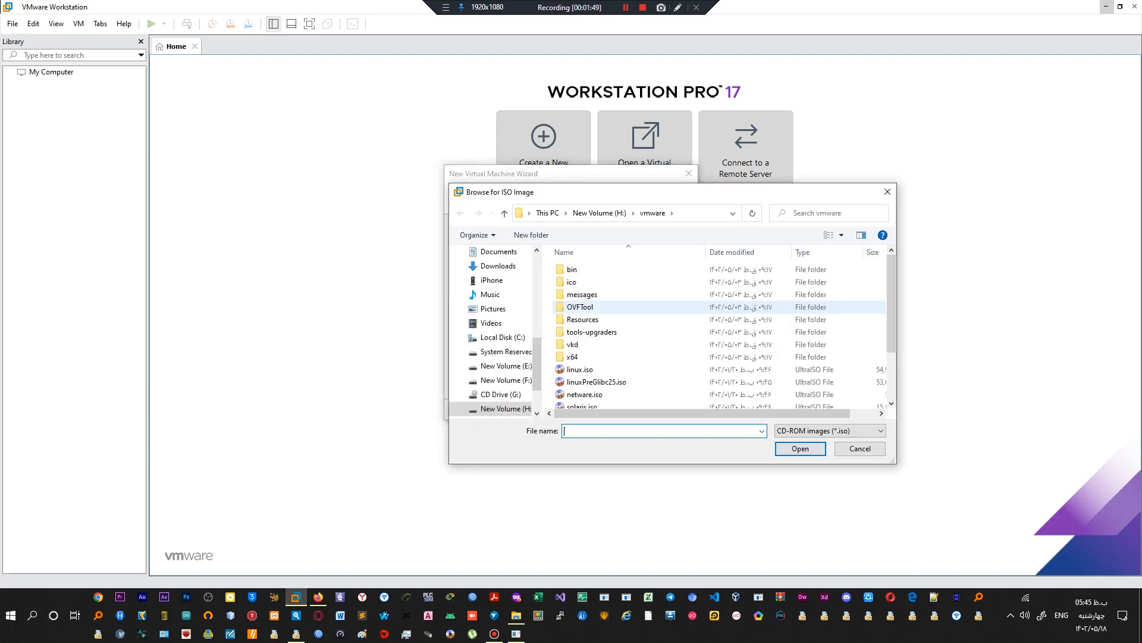
scroll(654, 354, "down", 2)
scroll(607, 364, "up", 3)
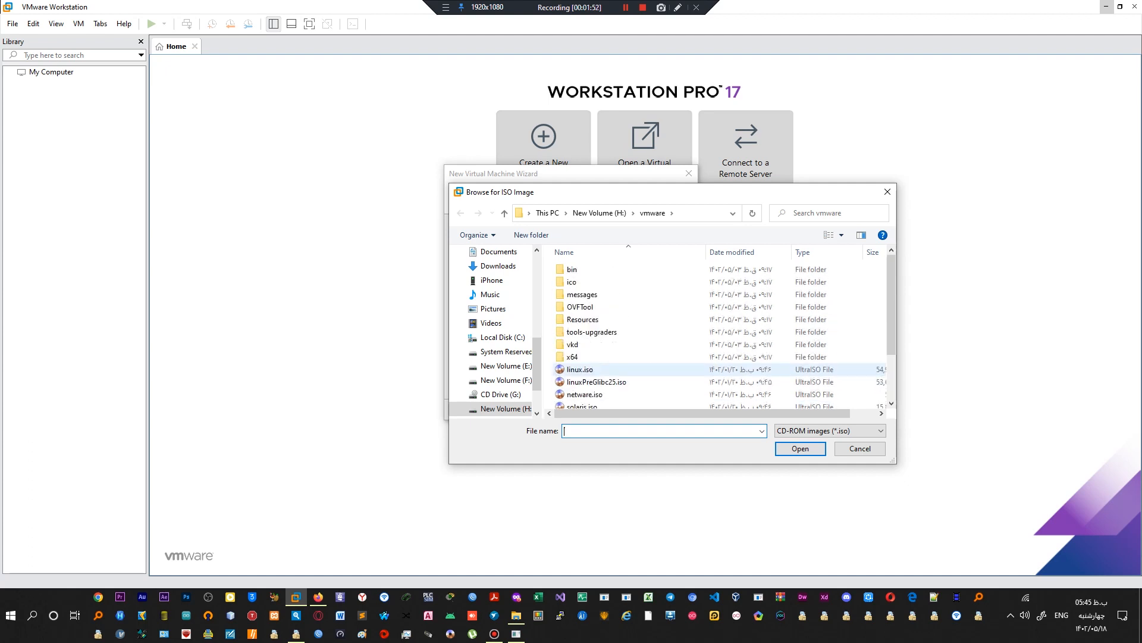
left_click(599, 213)
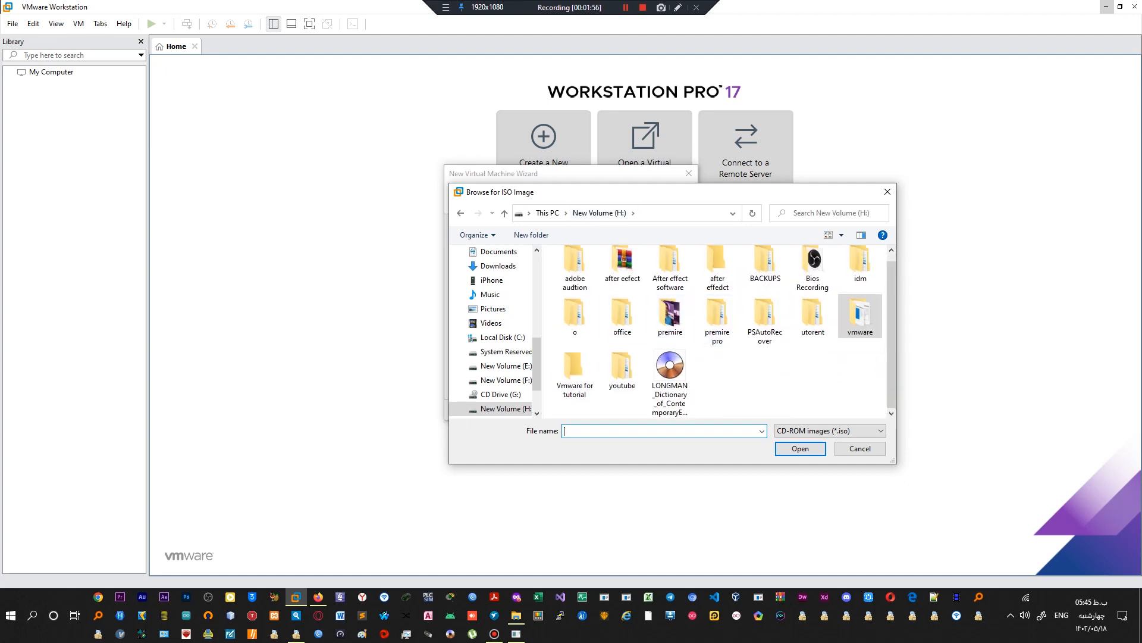
scroll(765, 324, "up", 1)
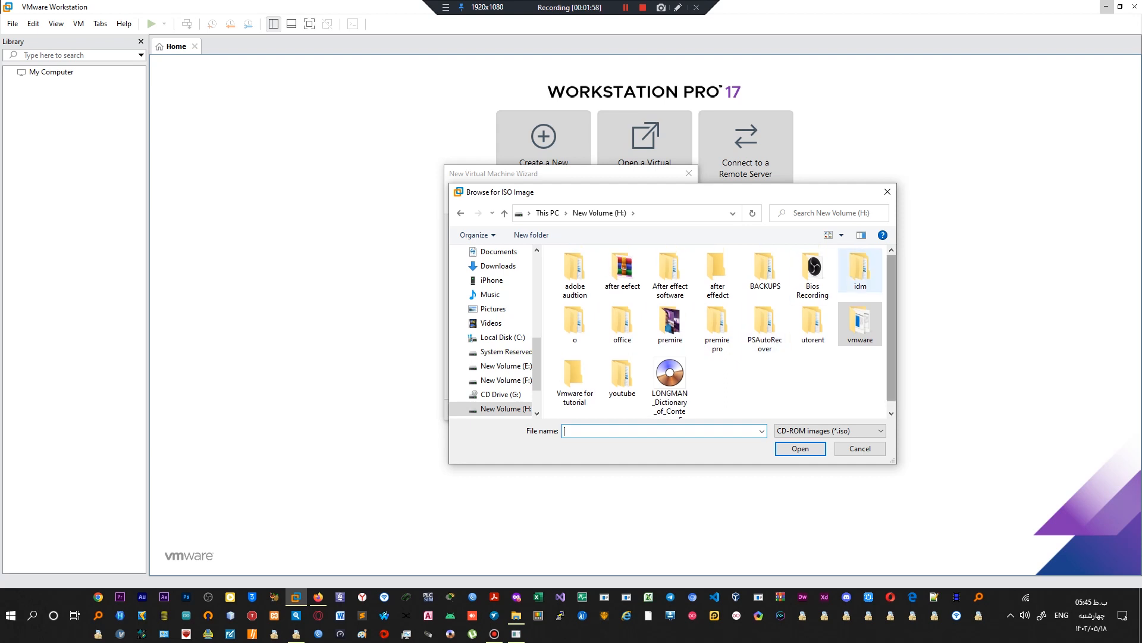
double_click(860, 267)
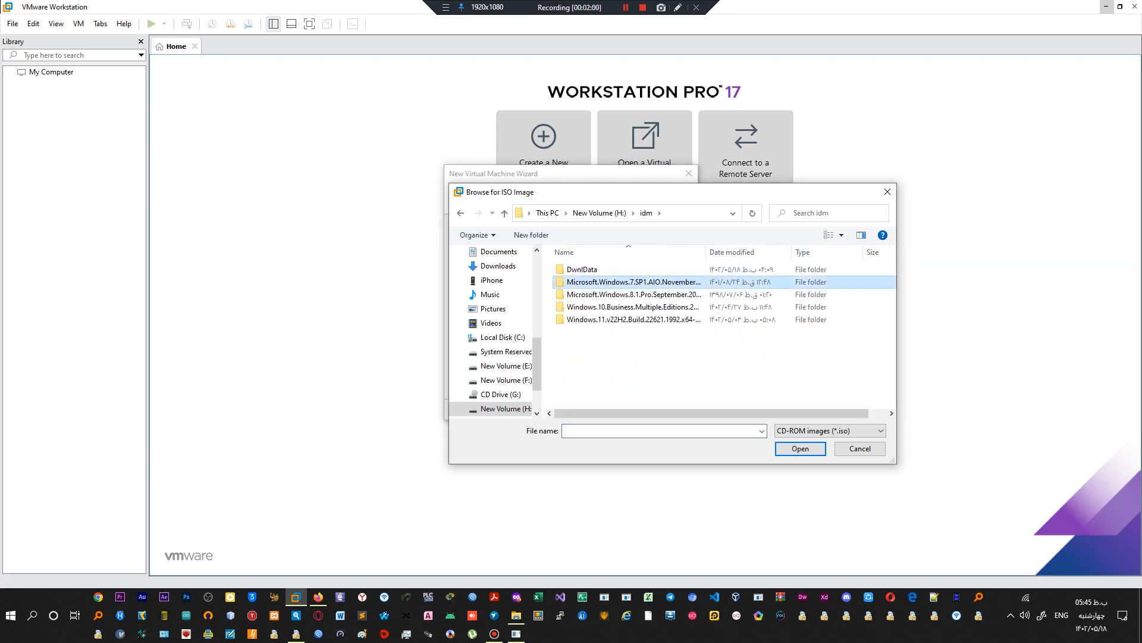
double_click(633, 281)
left_click(616, 282)
double_click(617, 282)
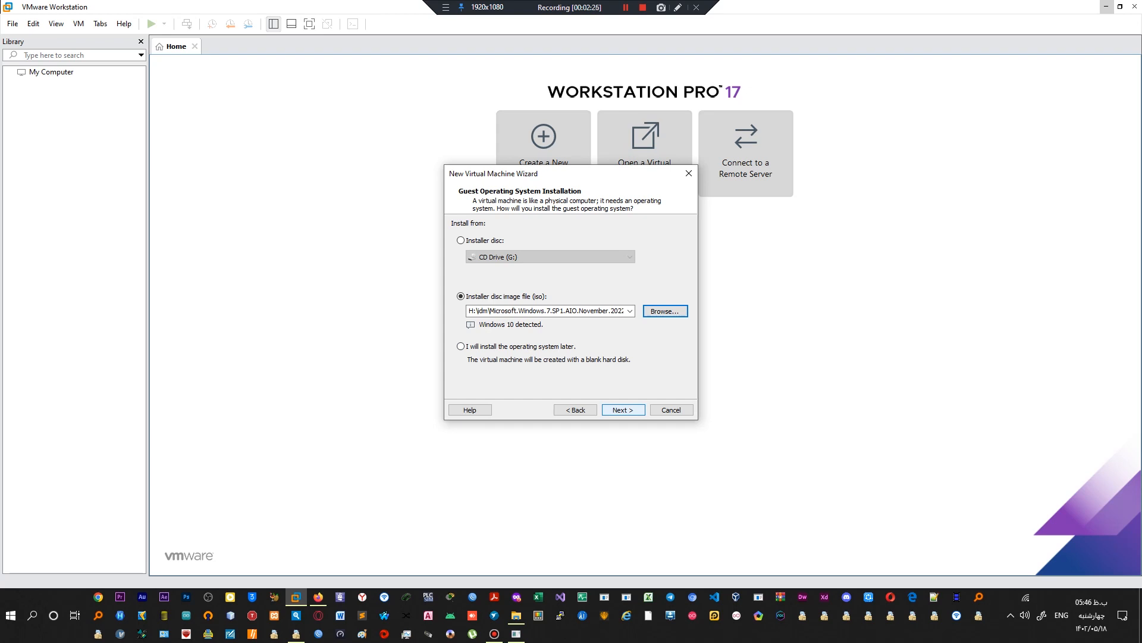
left_click(623, 409)
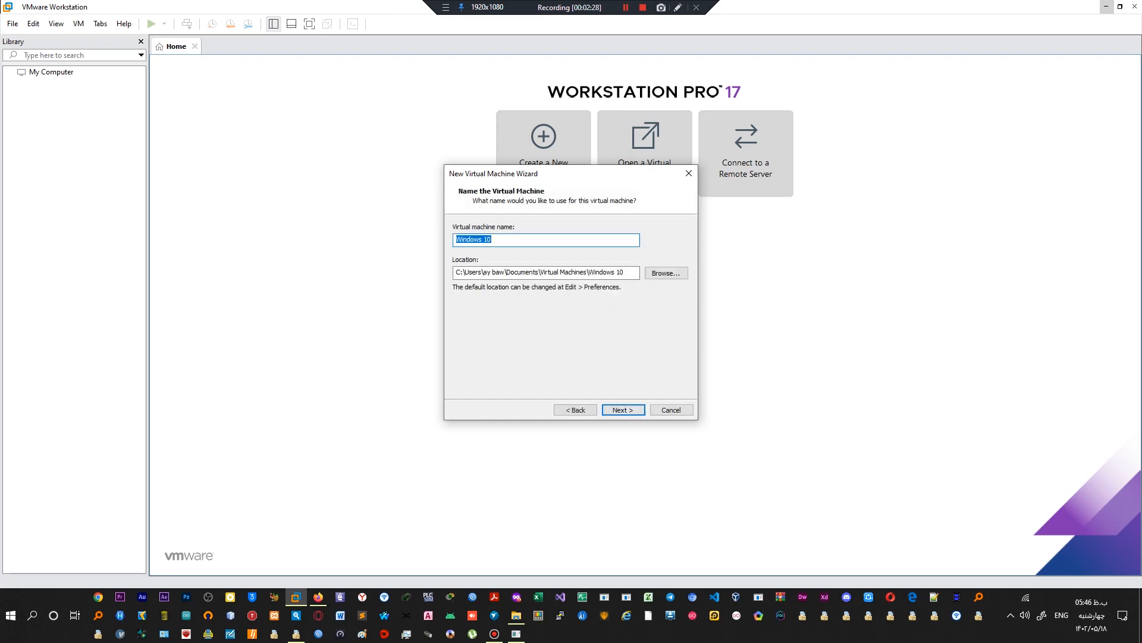
Set the virtual machine location to a folder named "Vmware for tutorial" on drive H:, merging it with the existing folder
left_click(665, 273)
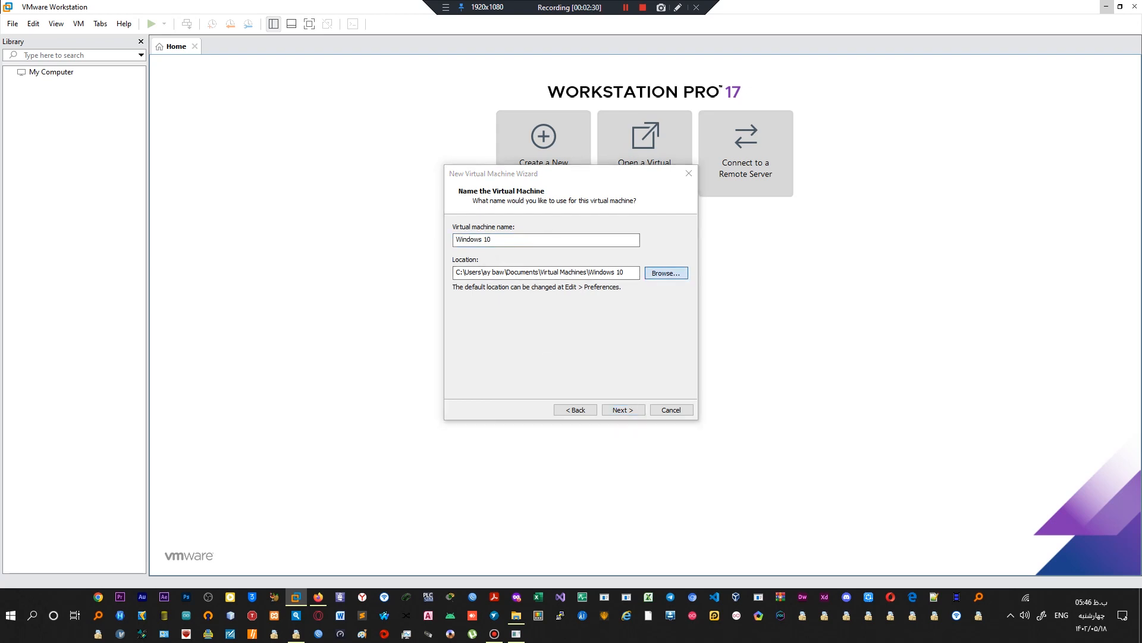
scroll(583, 312, "down", 15)
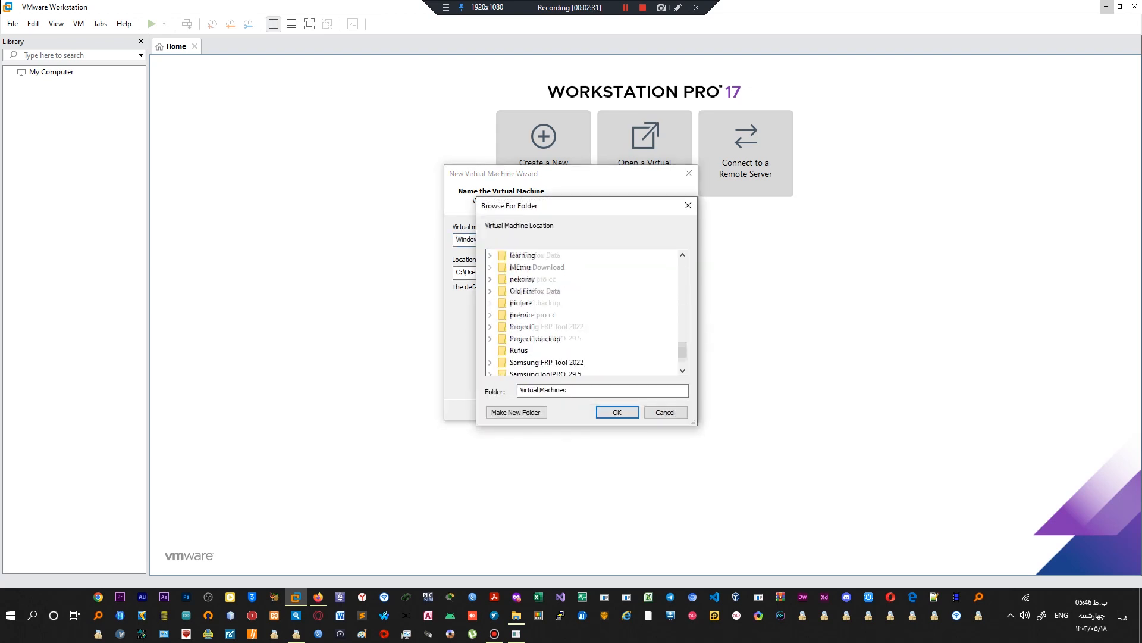
scroll(548, 327, "up", 10)
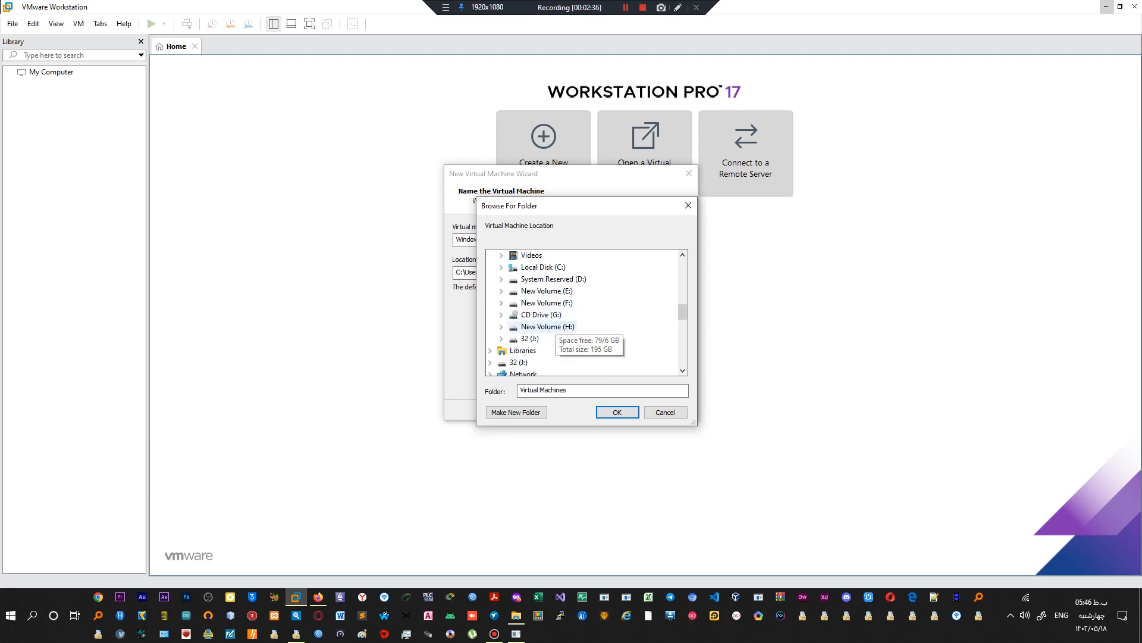
double_click(547, 326)
left_click(516, 412)
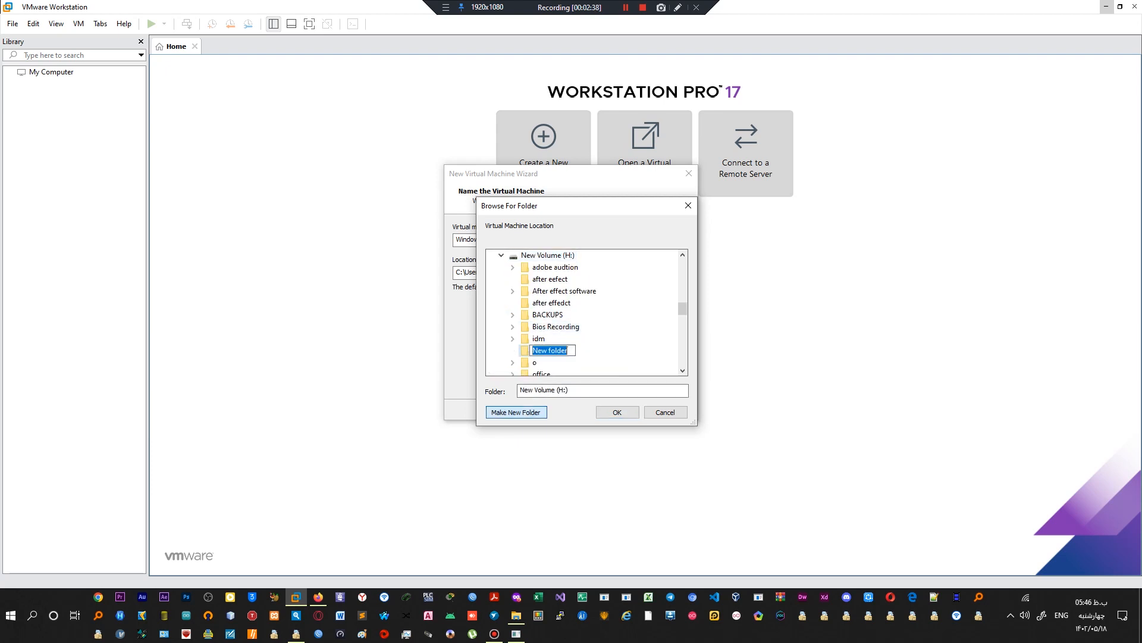
type("vm ware")
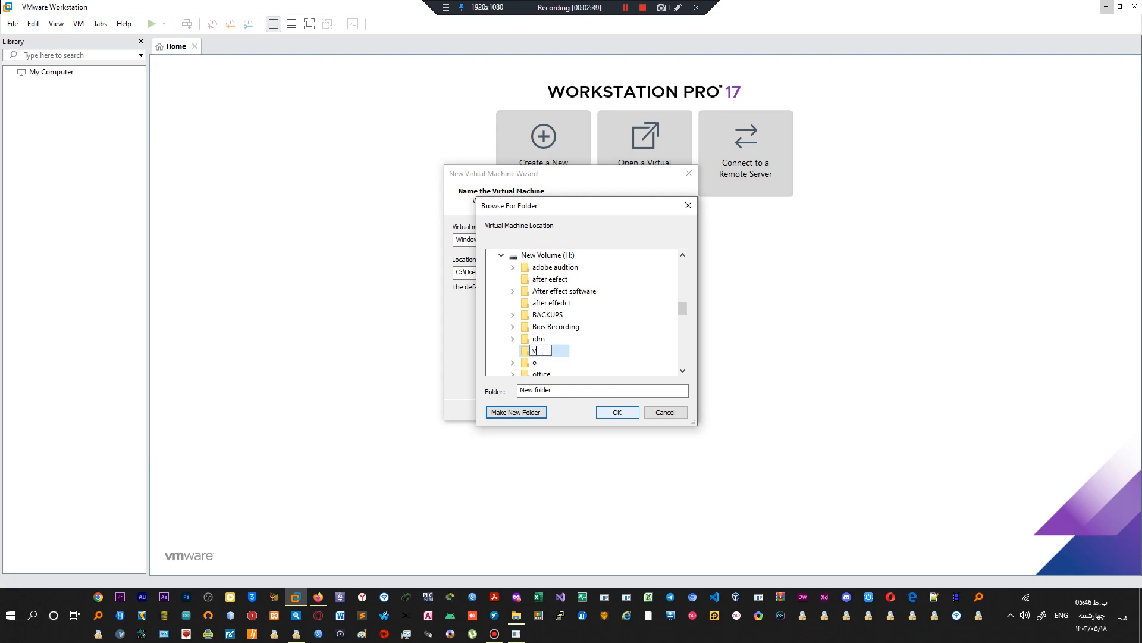
key("BackSpace")
key("BackSpace")
key("BackSpace")
key("BackSpace")
key("BackSpace")
type("ware for tutorial")
key("Return")
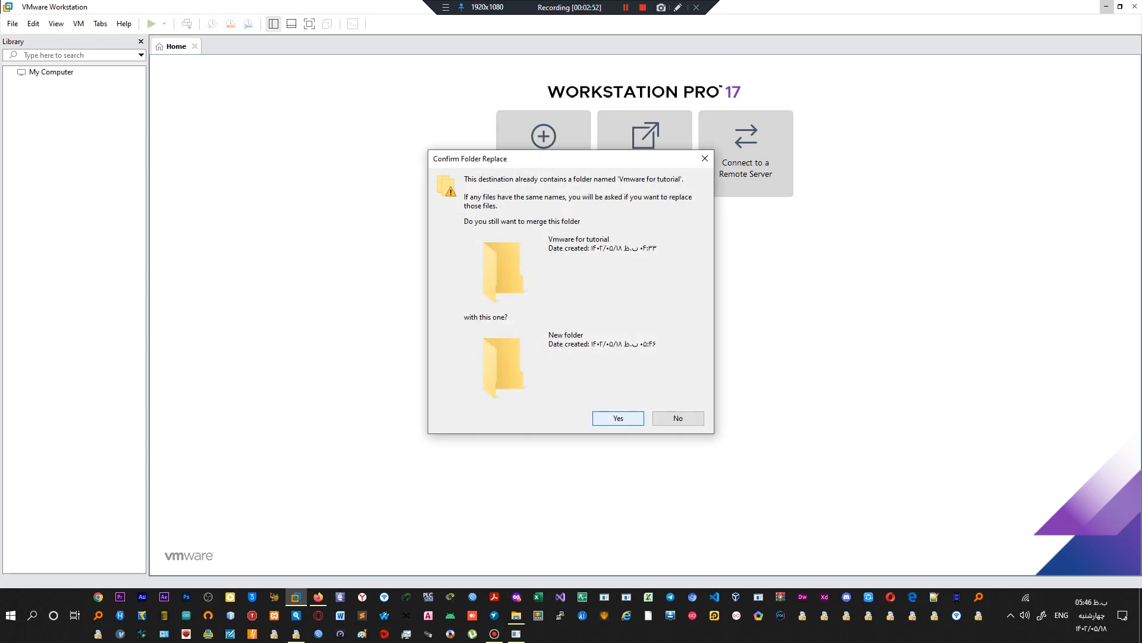
key("Return")
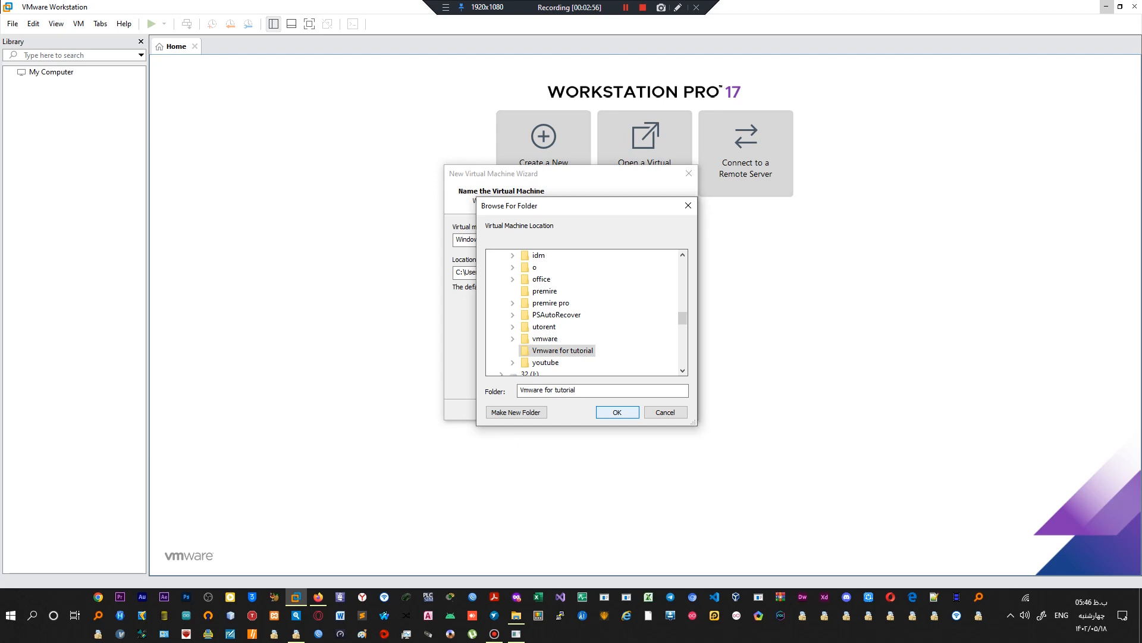
key("Return")
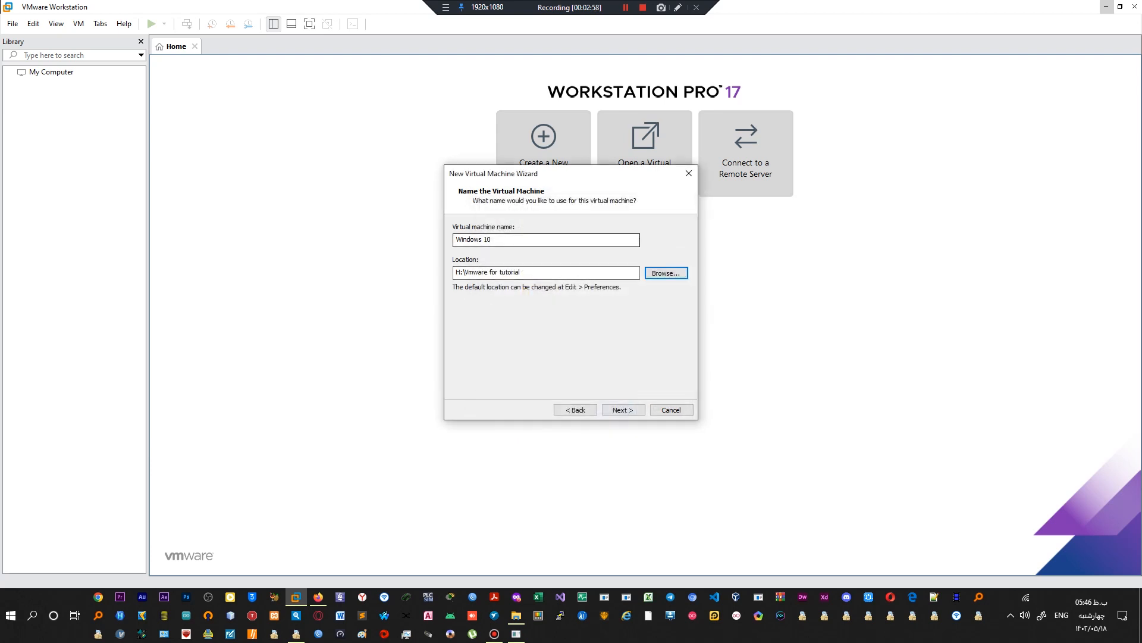
Remove the "10" from the virtual machine name and accept BIOS as the firmware type
left_click(493, 240)
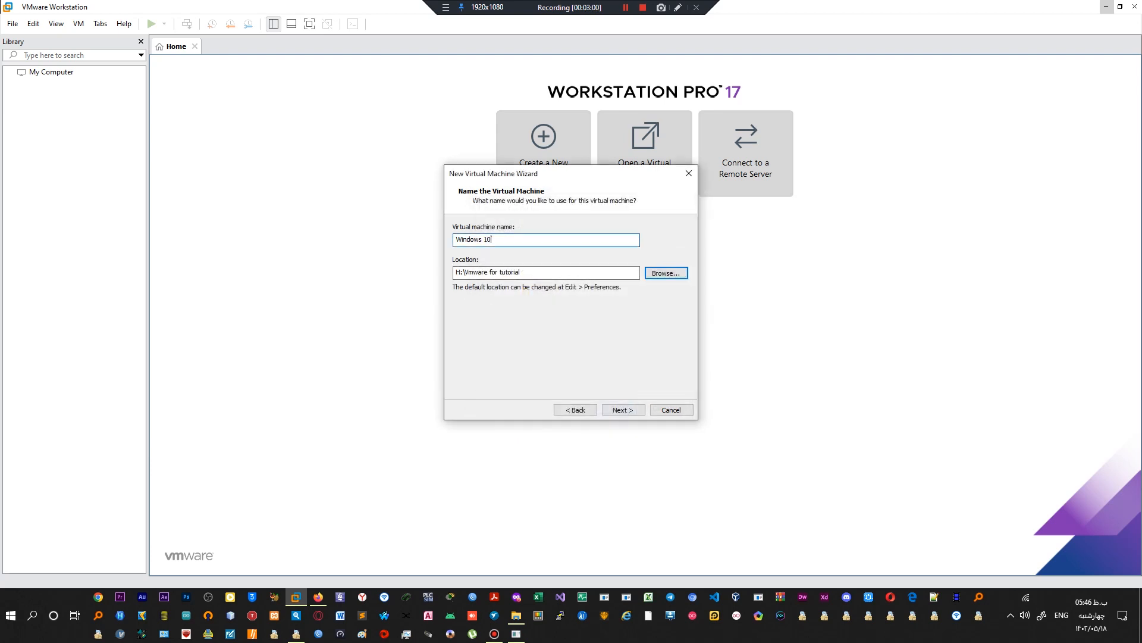
key("BackSpace")
key("BackSpace")
left_click(623, 409)
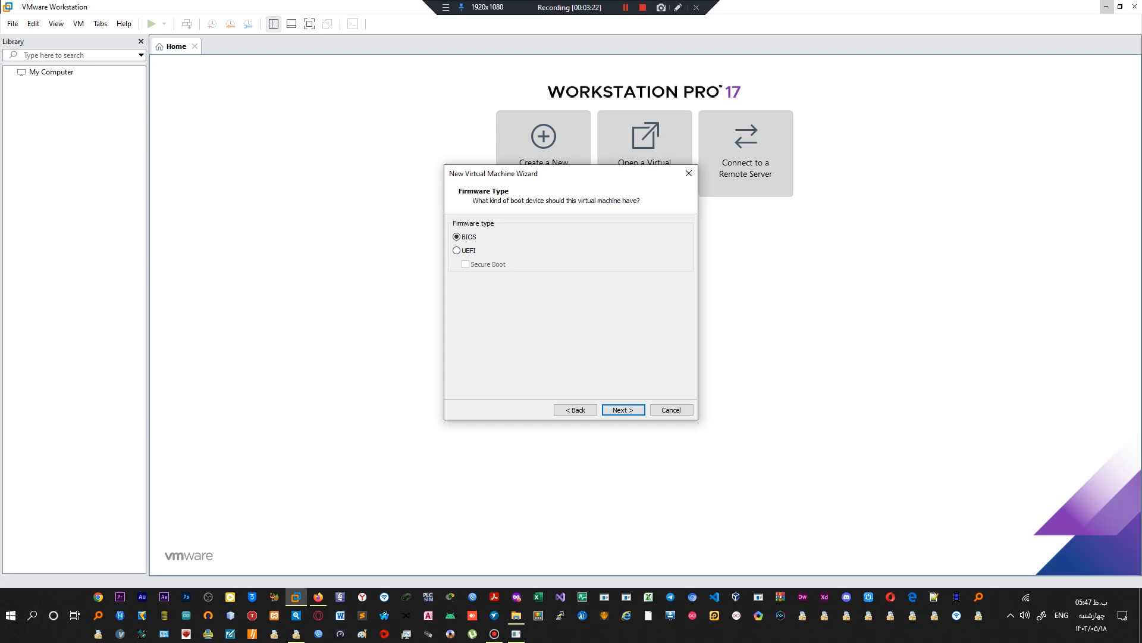
left_click(624, 410)
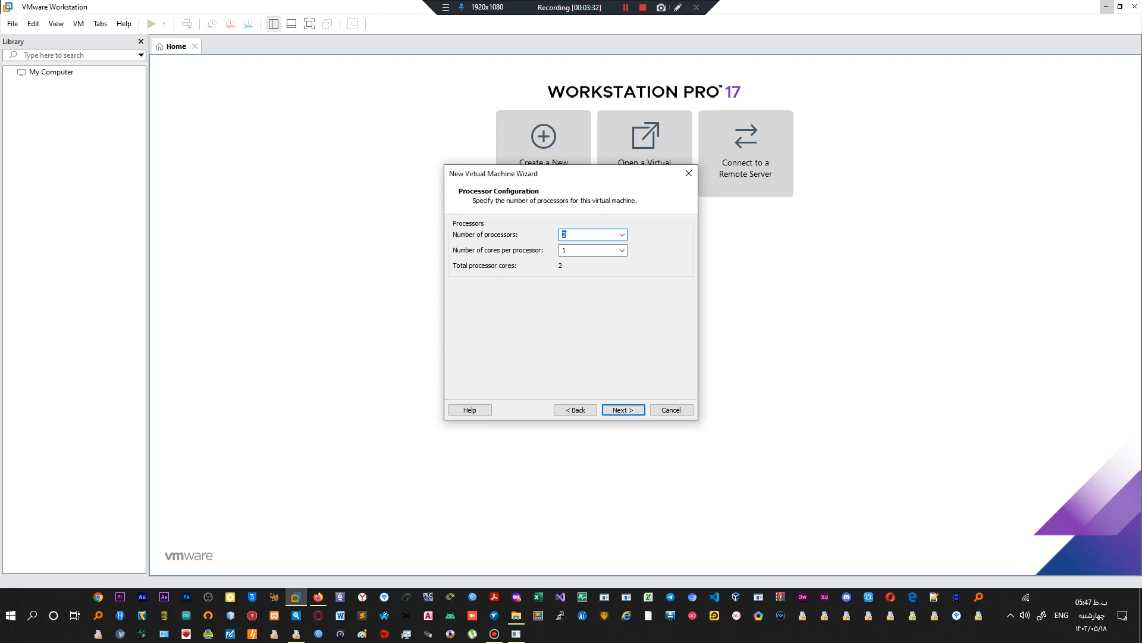
Give the virtual machine 2 processors with 2 cores each and 2048 MB of memory
left_click(622, 251)
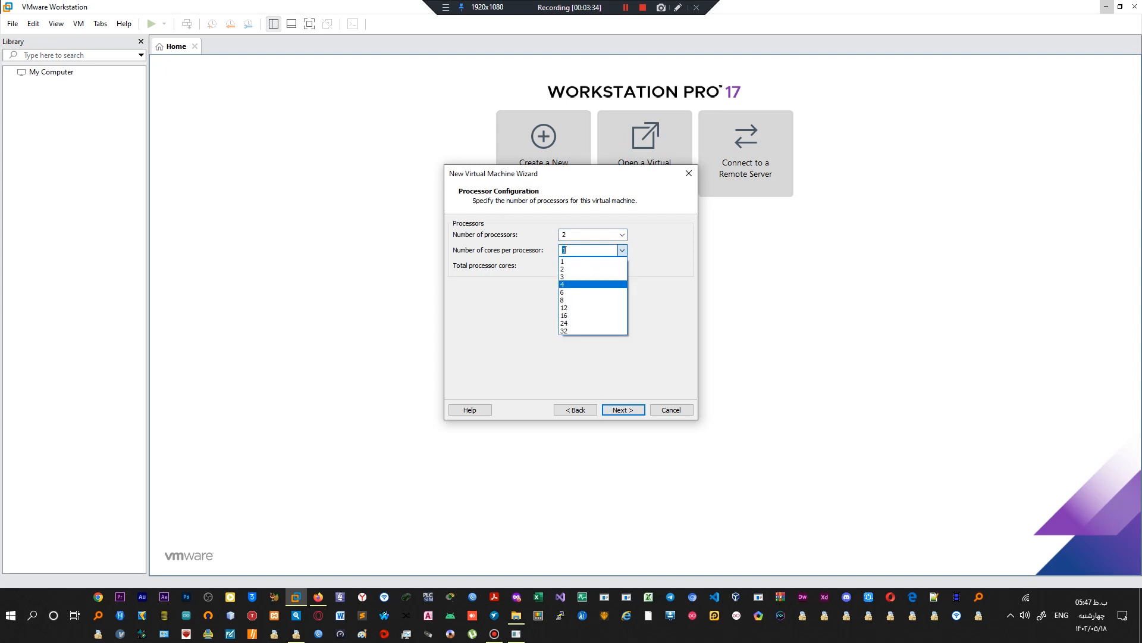
key("Return")
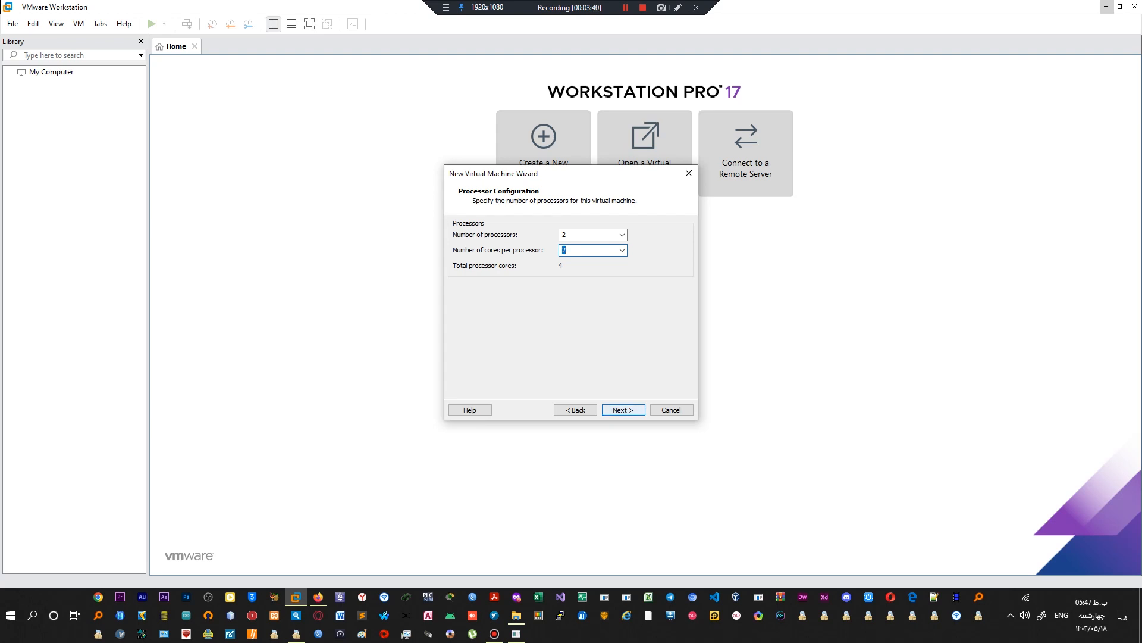
key("Return")
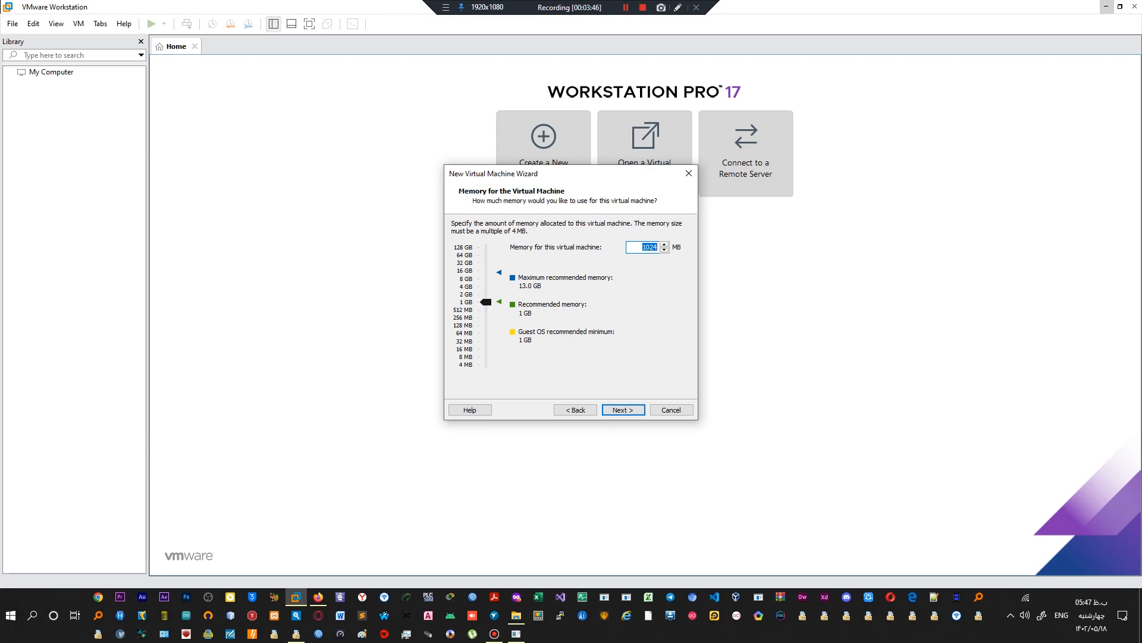
type("2048")
Switch to Firefox and examine the virtualization technology entries in the Intel Core i9-13900K specifications
left_click(319, 597)
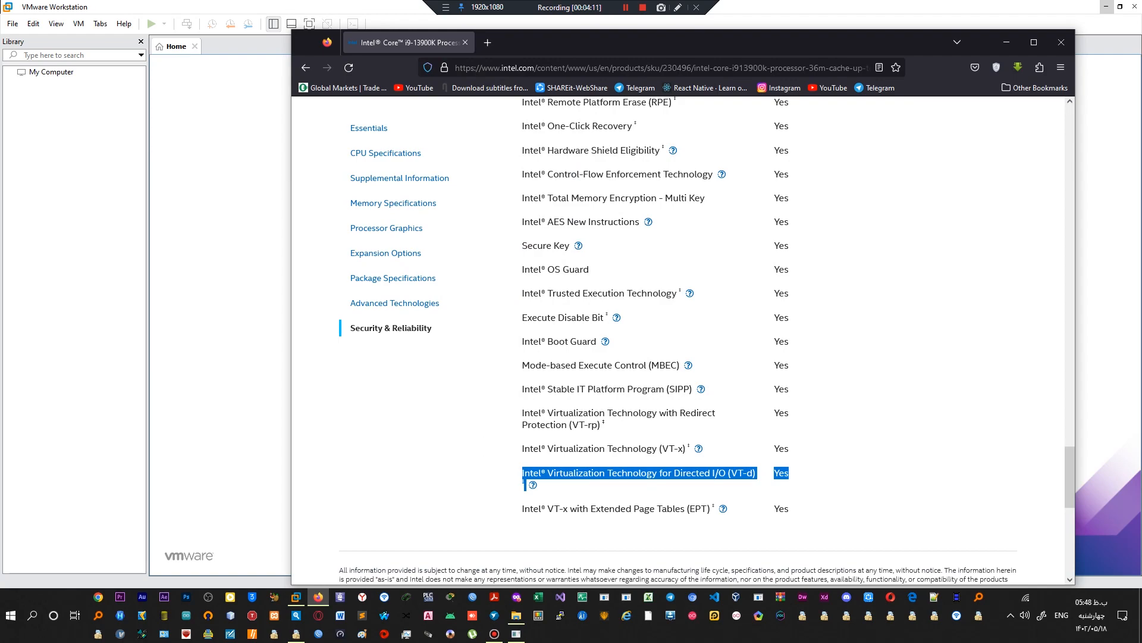
scroll(678, 341, "up", 20)
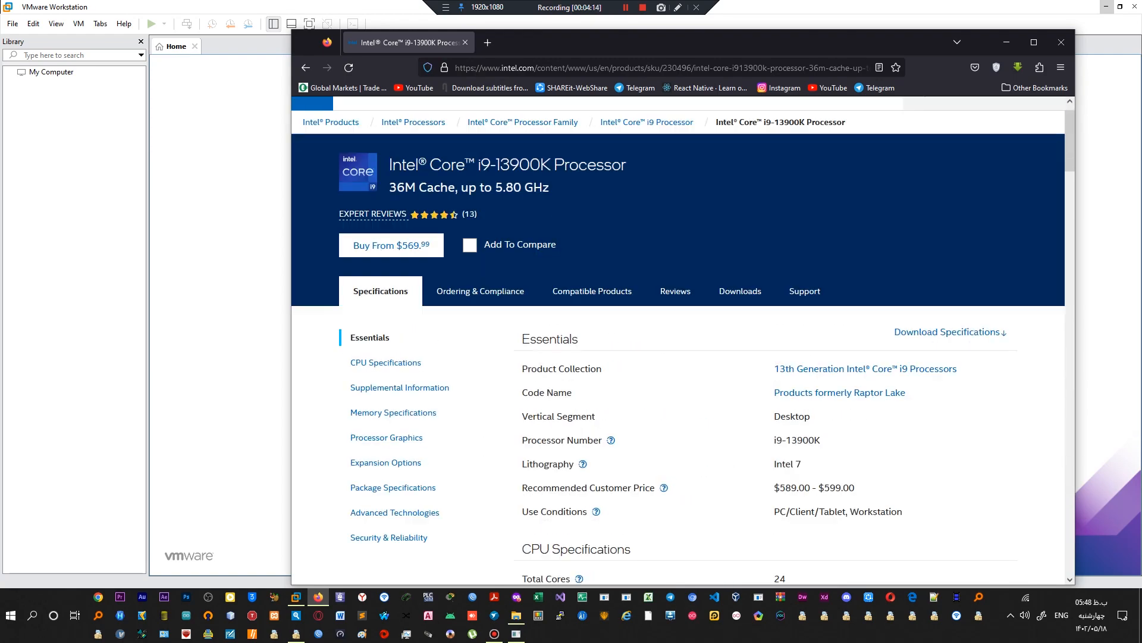
scroll(678, 341, "up", 1)
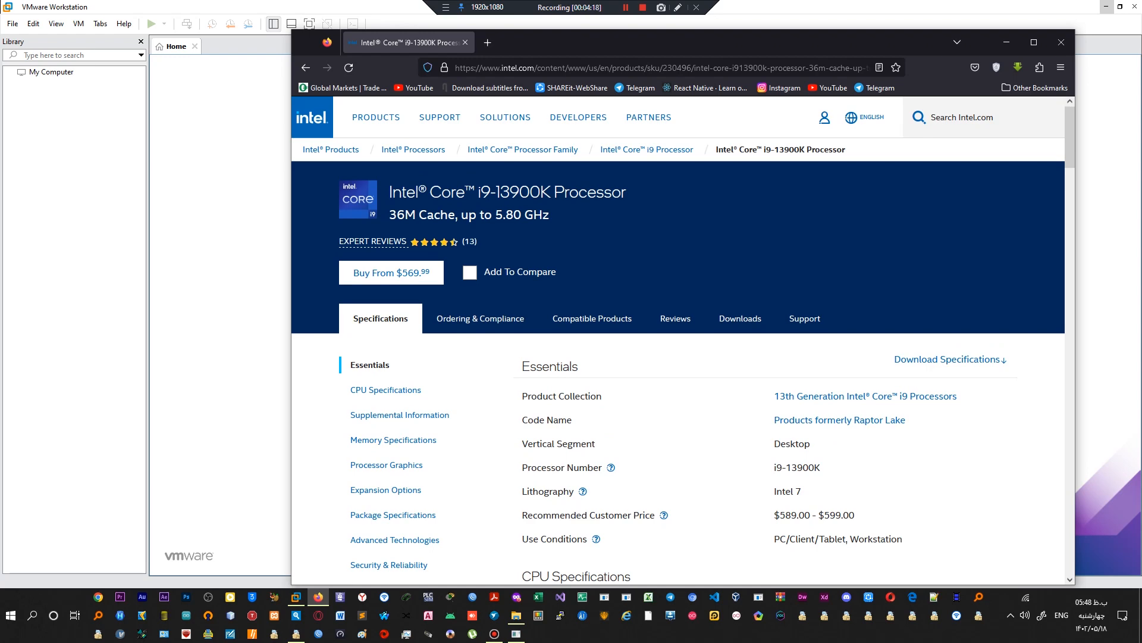
scroll(679, 341, "down", 20)
scroll(678, 340, "down", 12)
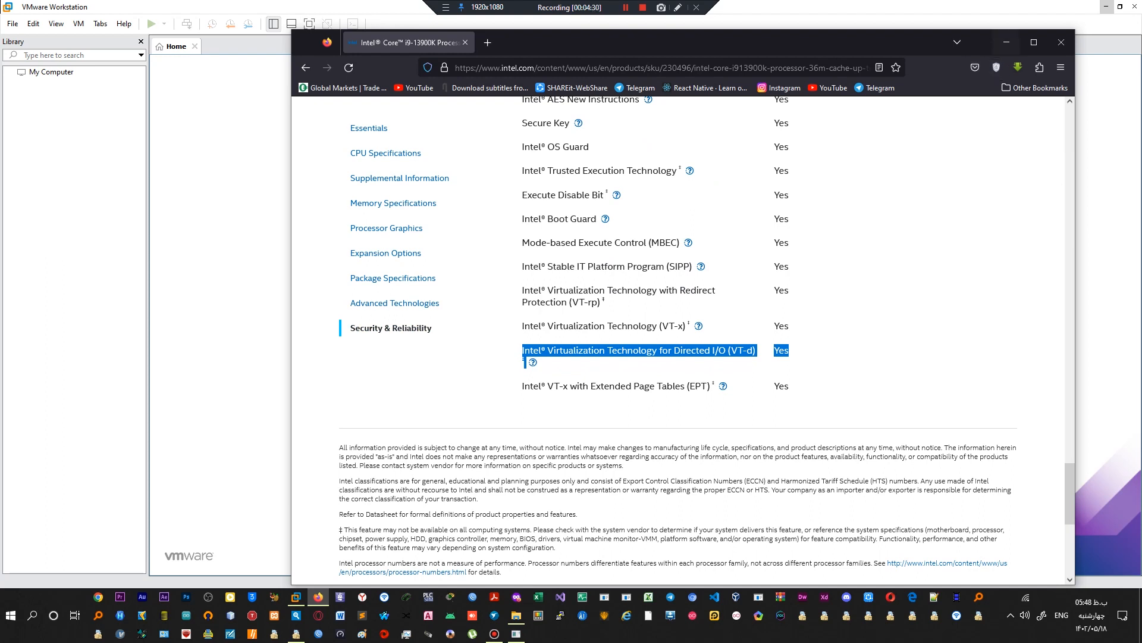
left_click(1006, 42)
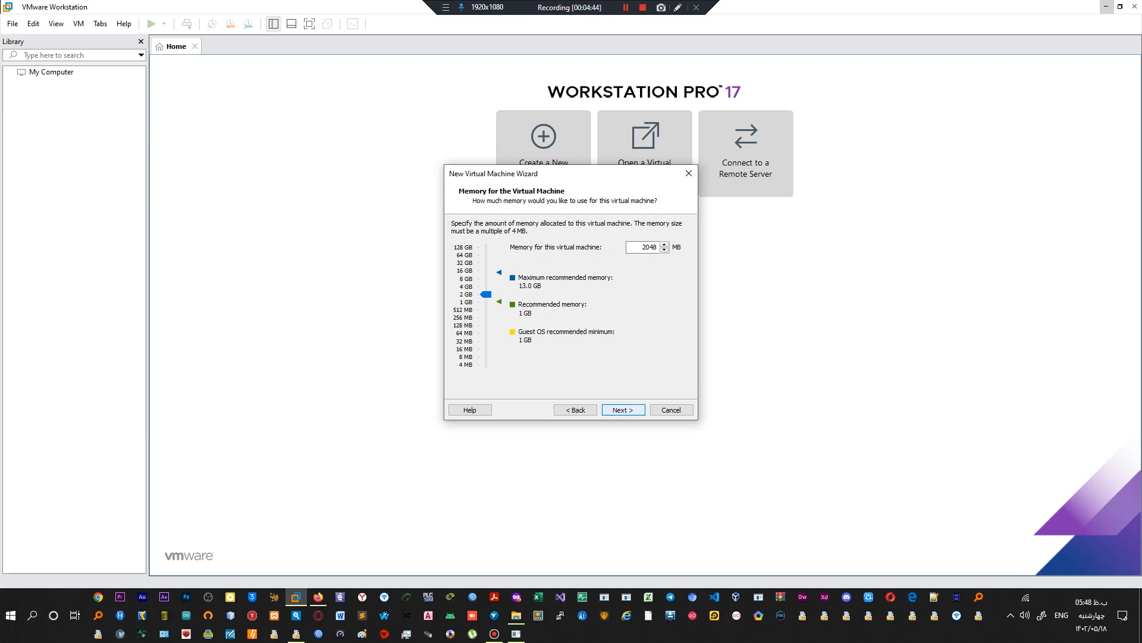
Configure the virtual machine with NAT networking, an LSI Logic SAS controller and a SATA virtual disk
left_click(623, 409)
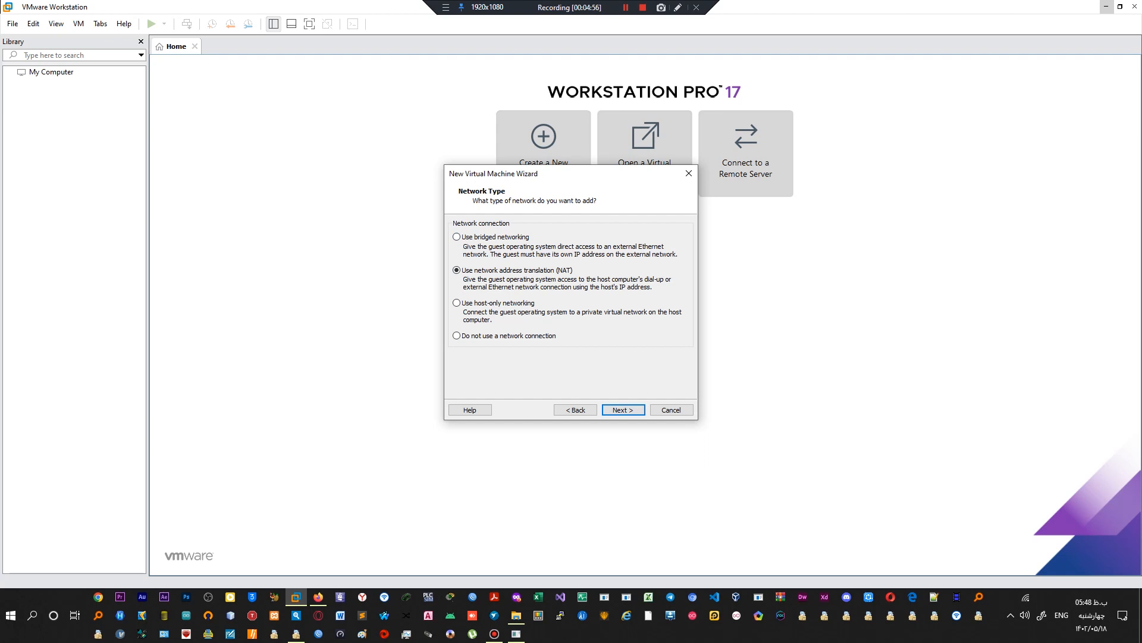
key("Return")
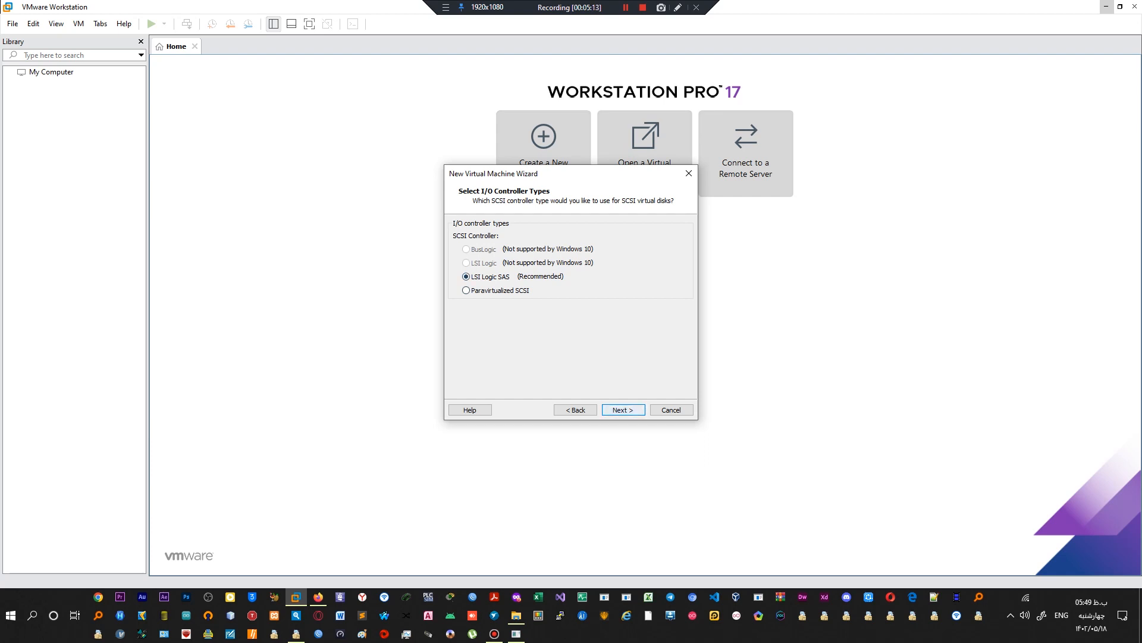
key("Return")
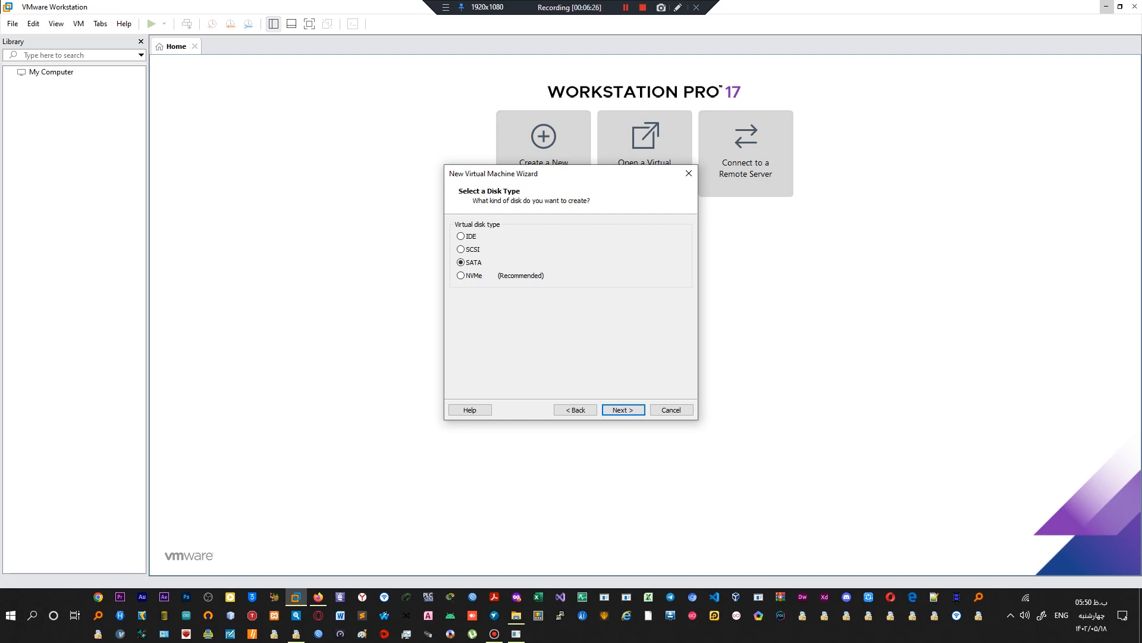
key("Return")
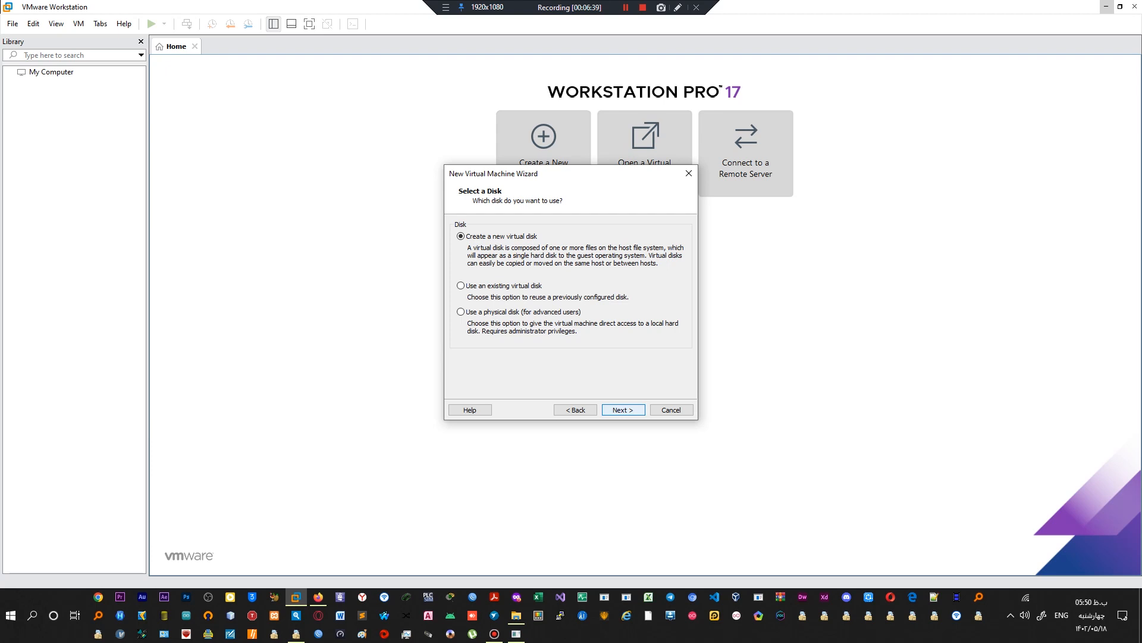
Create a new 60 GB virtual disk stored as a single file
key("Return")
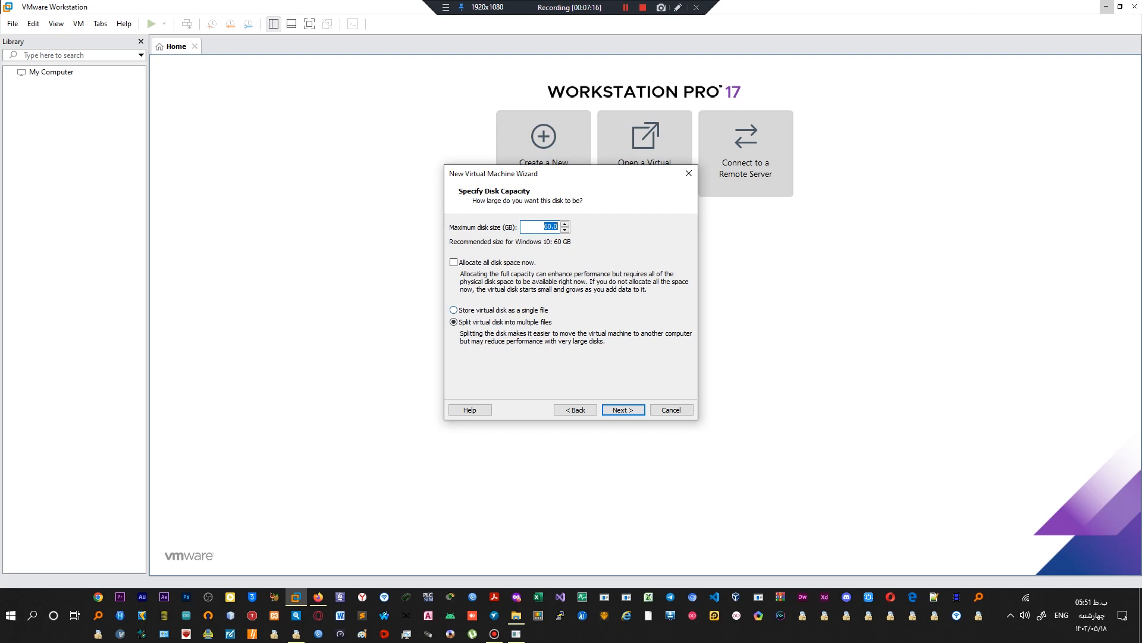
left_click(475, 310)
left_click(623, 410)
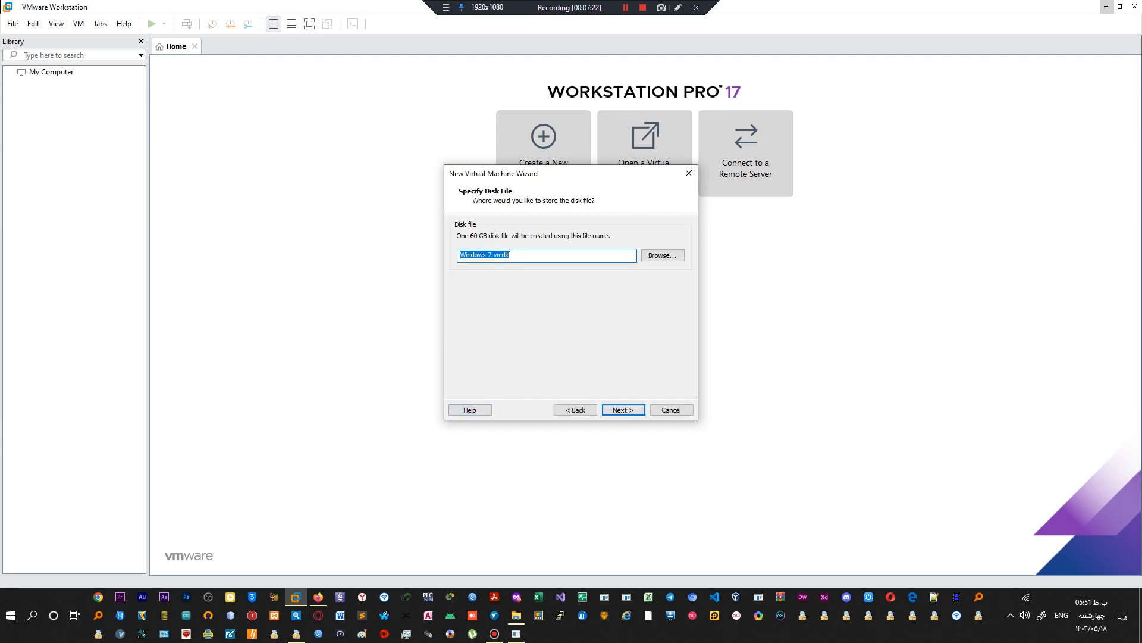
Keep Windows 7.vmdk as the disk file name and finish creating the virtual machine, powering it on after creation
left_click_drag(510, 254, 488, 255)
left_click(510, 254)
left_click_drag(460, 255, 502, 255)
left_click(509, 255)
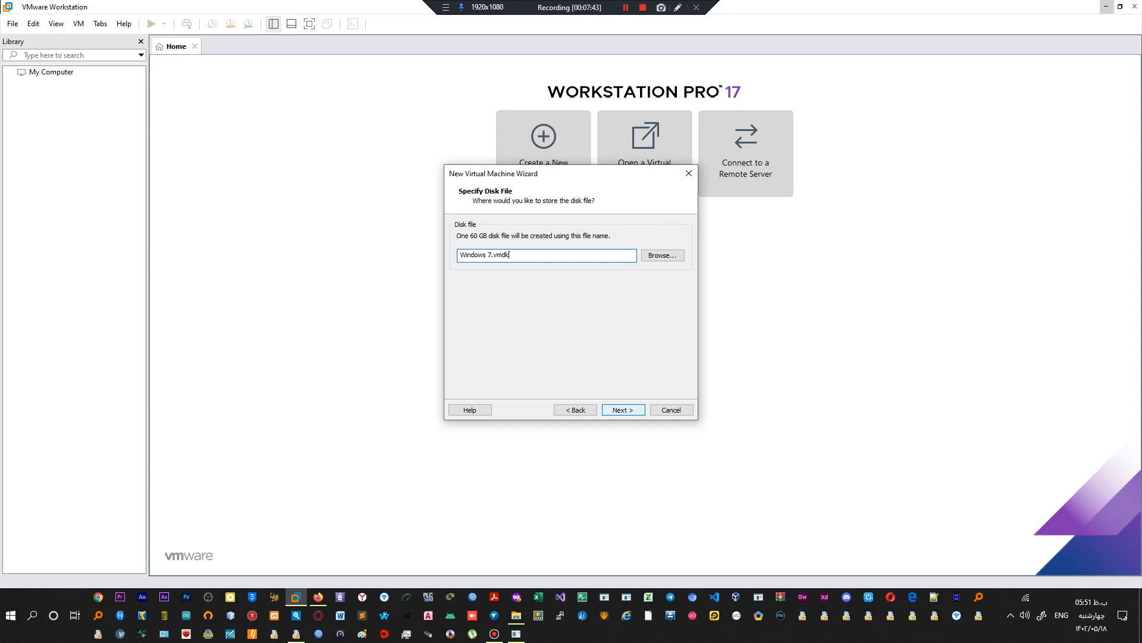
key("Return")
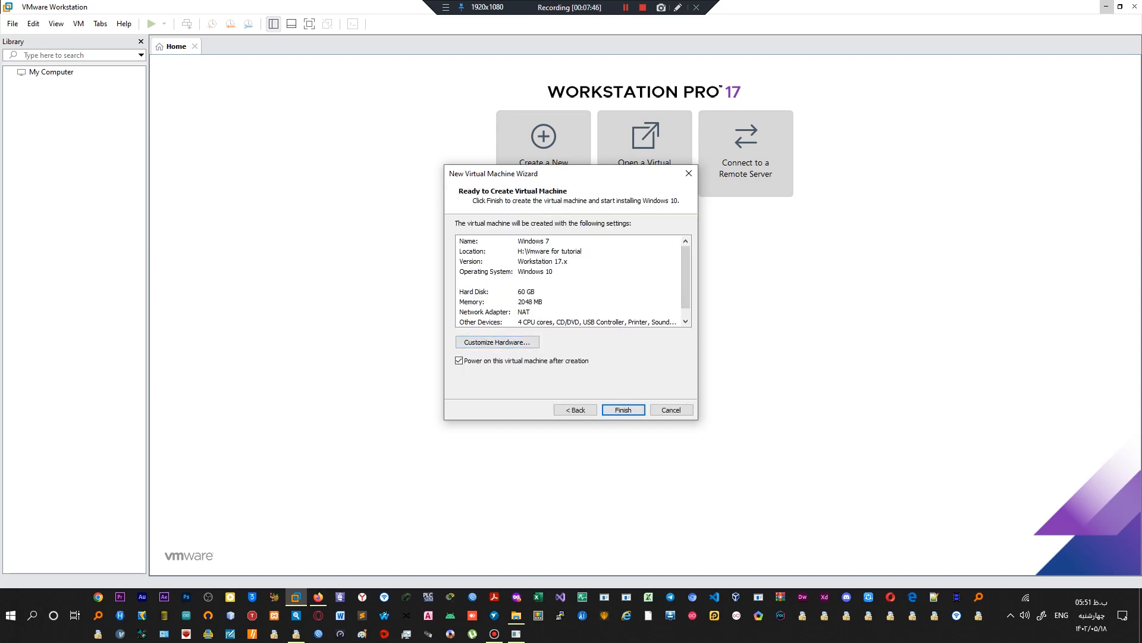
scroll(569, 279, "down", 1)
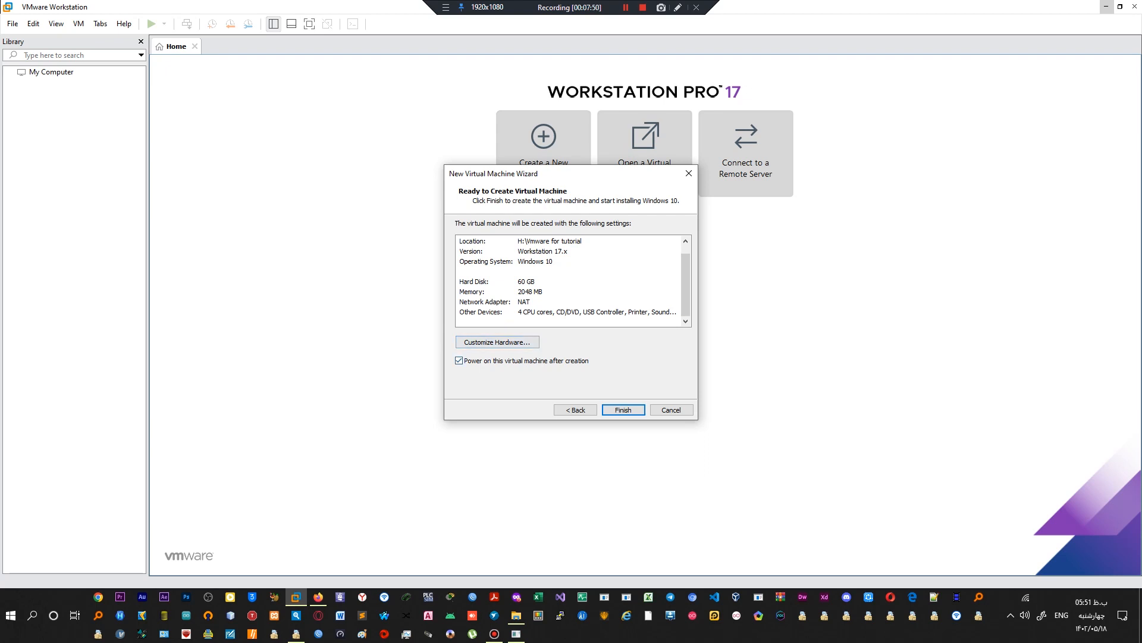
left_click(623, 409)
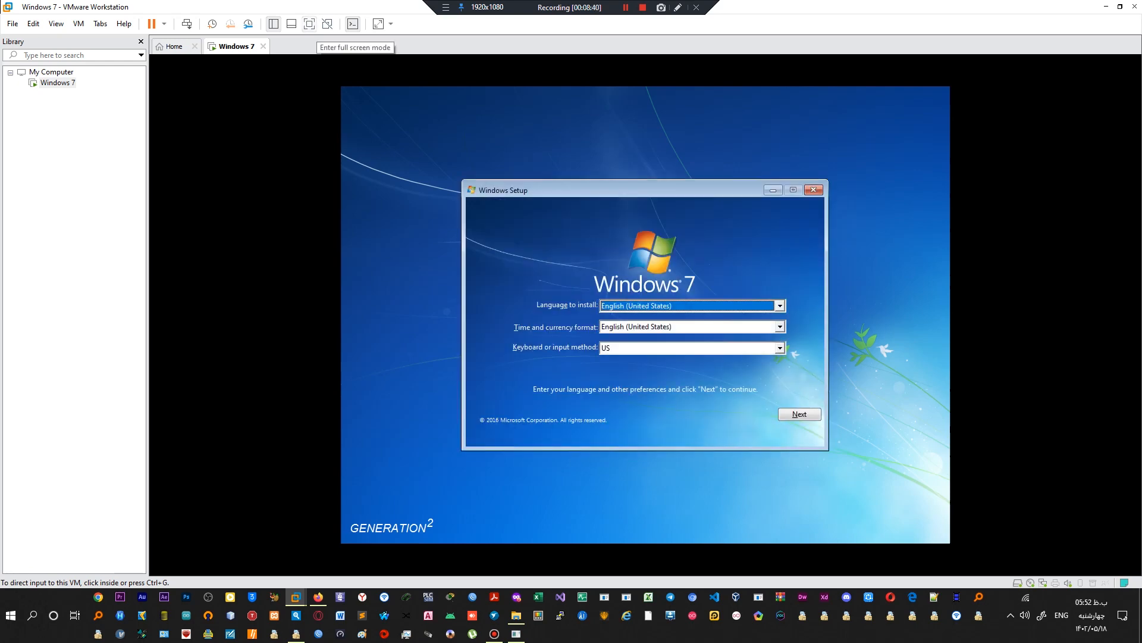
Show the virtual machine full screen and start the Windows 7 installation with English (United States) and the US keyboard
left_click(309, 24)
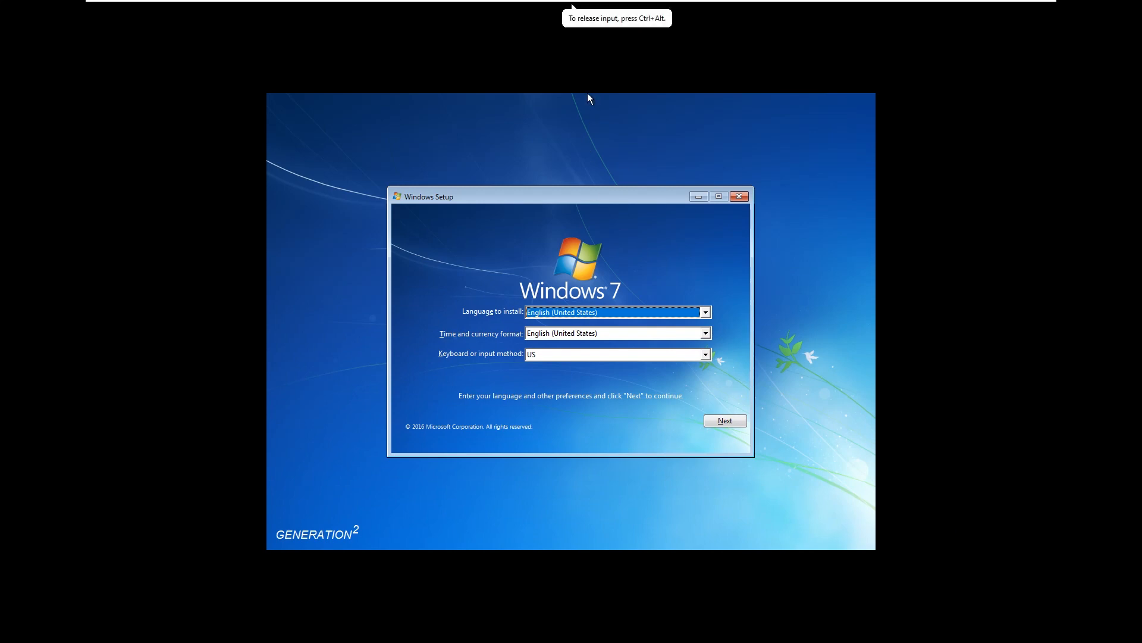
mouse_move(544, 93)
mouse_move(674, 96)
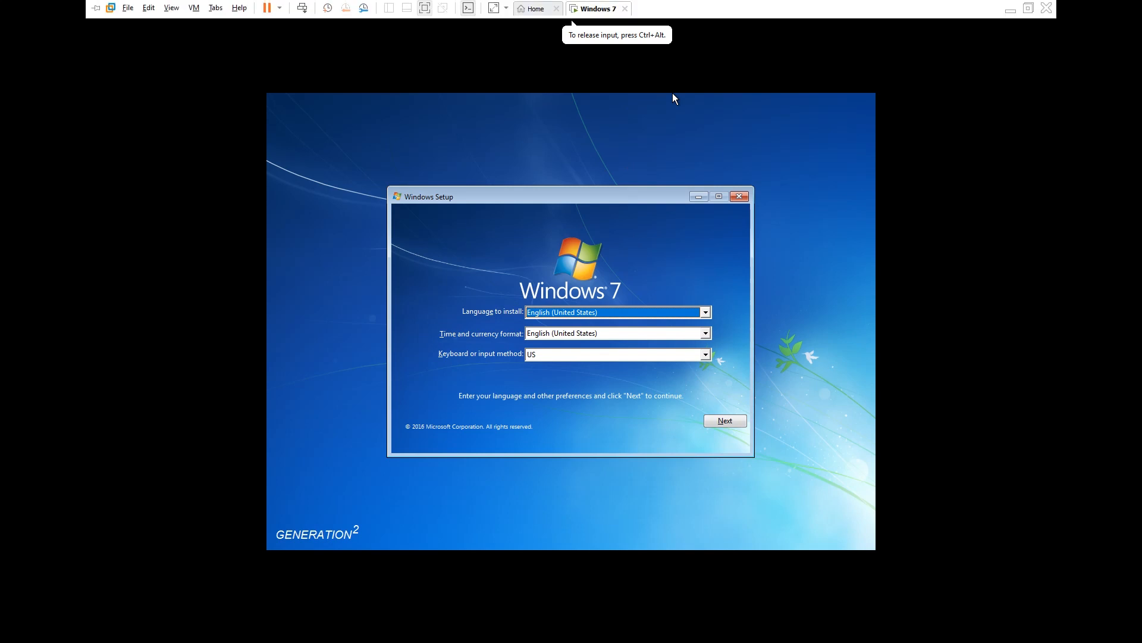
left_click(733, 422)
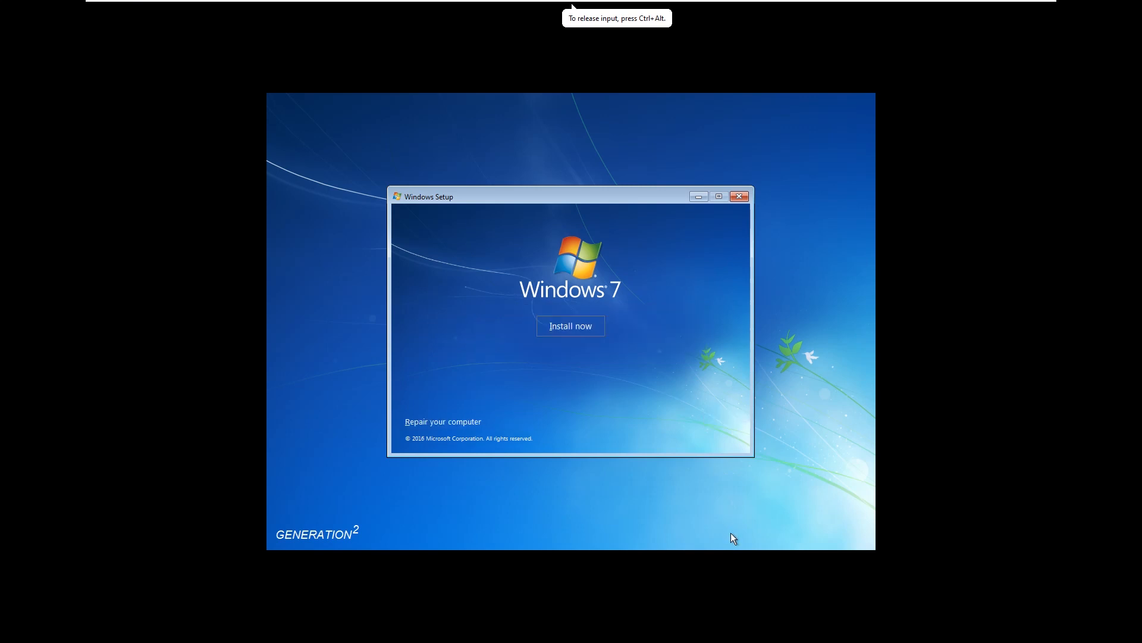
left_click(572, 326)
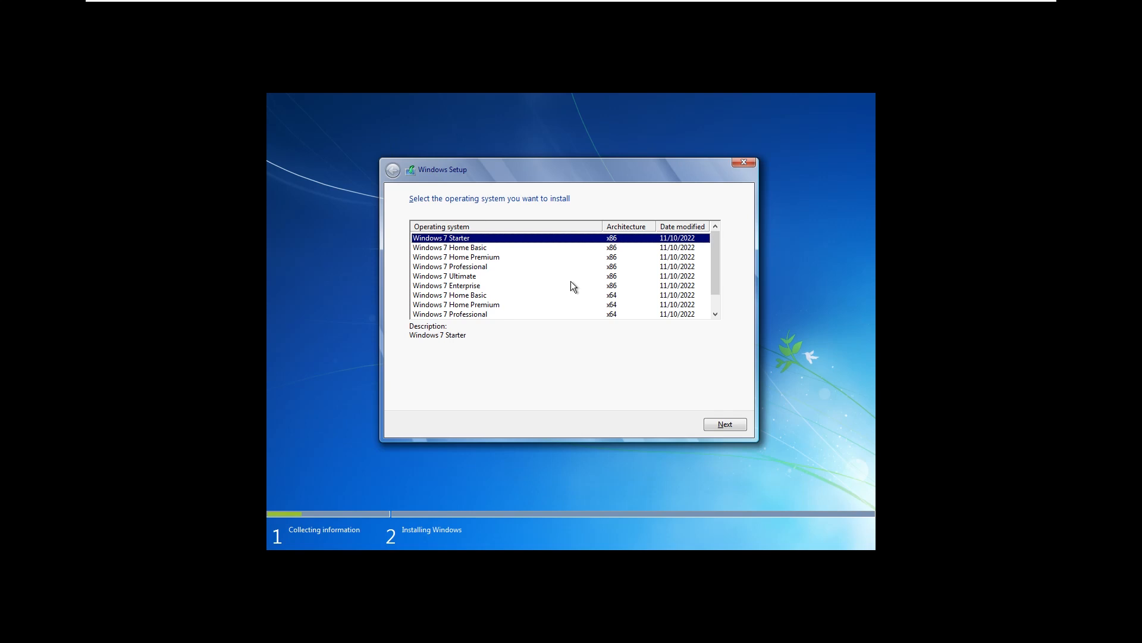
Choose the x64 edition of Windows 7 Professional as the operating system to install
scroll(526, 289, "down", 1)
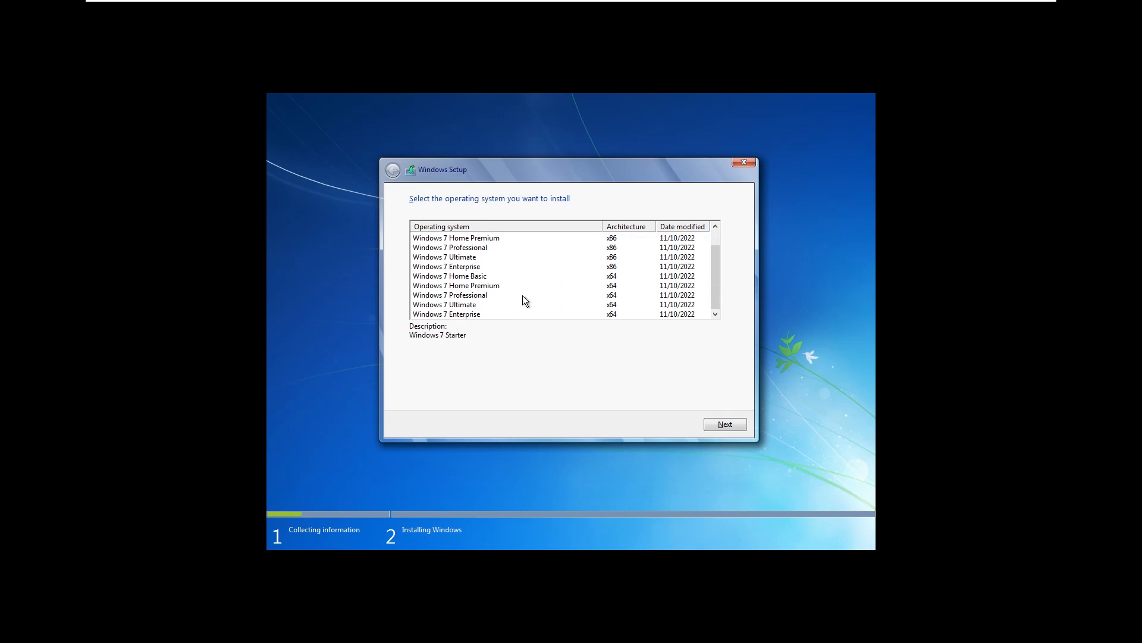
scroll(522, 295, "up", 1)
scroll(523, 298, "down", 1)
scroll(535, 298, "up", 1)
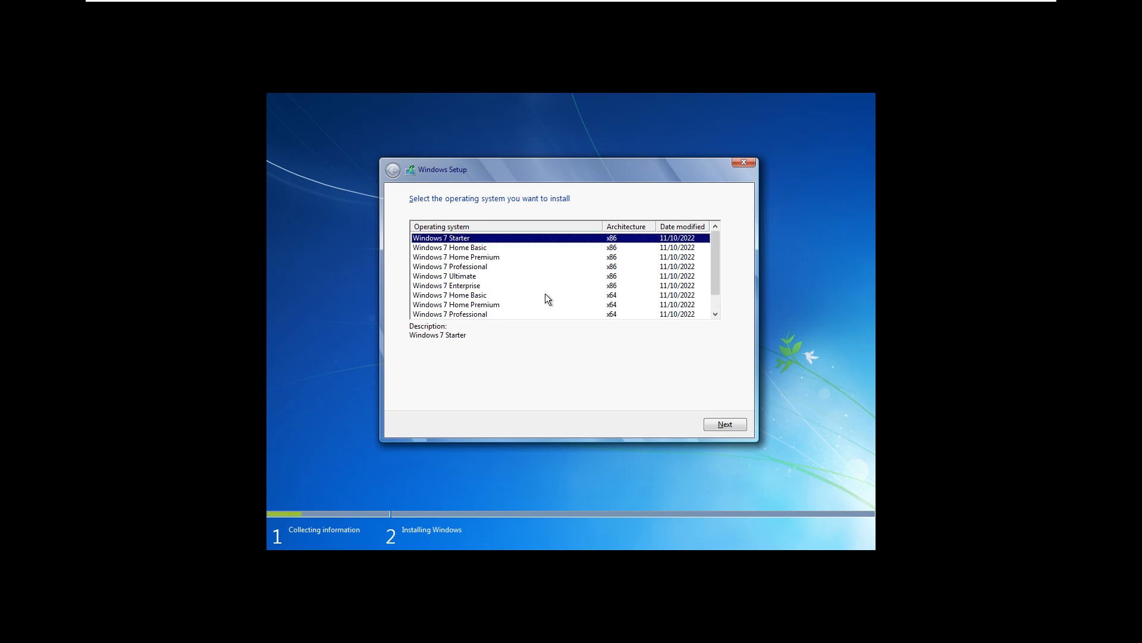
scroll(545, 294, "down", 1)
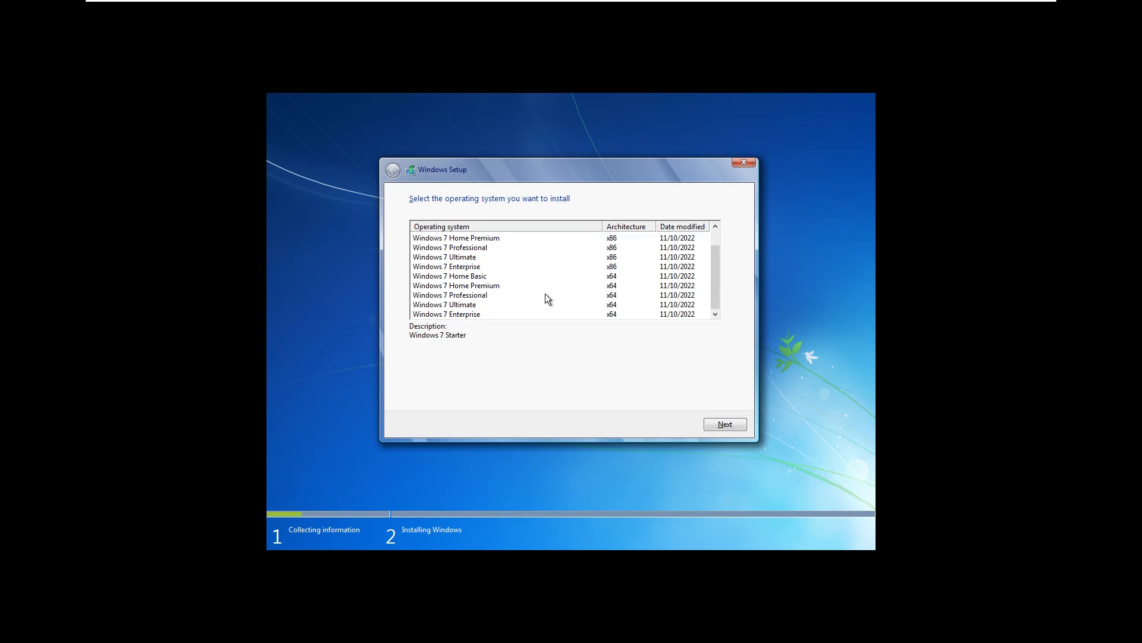
left_click(487, 314)
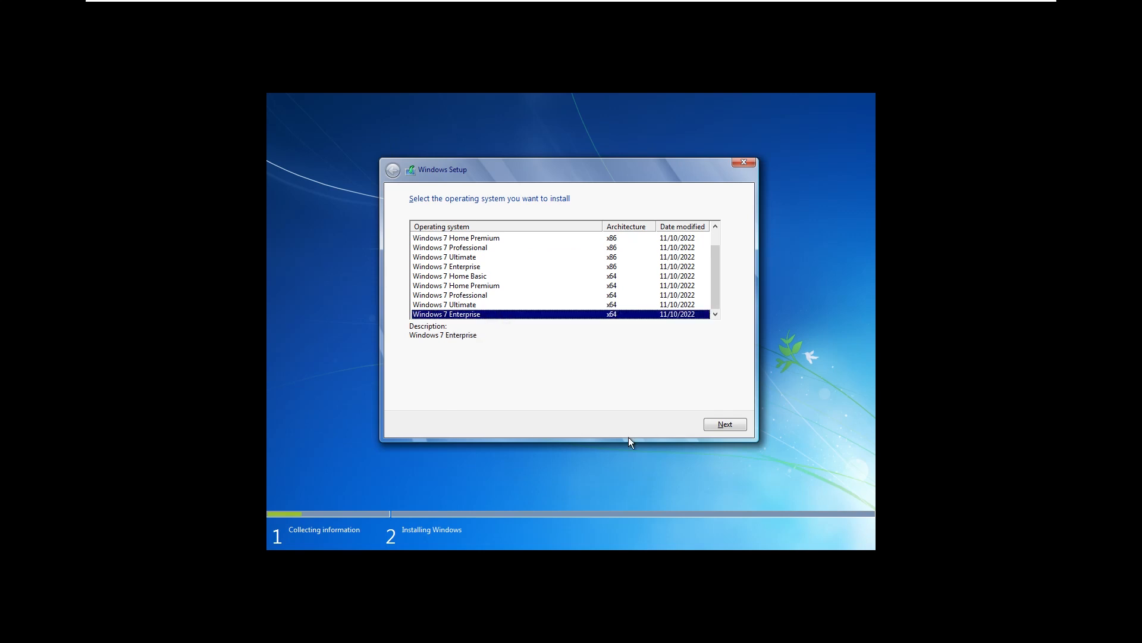
left_click(485, 295)
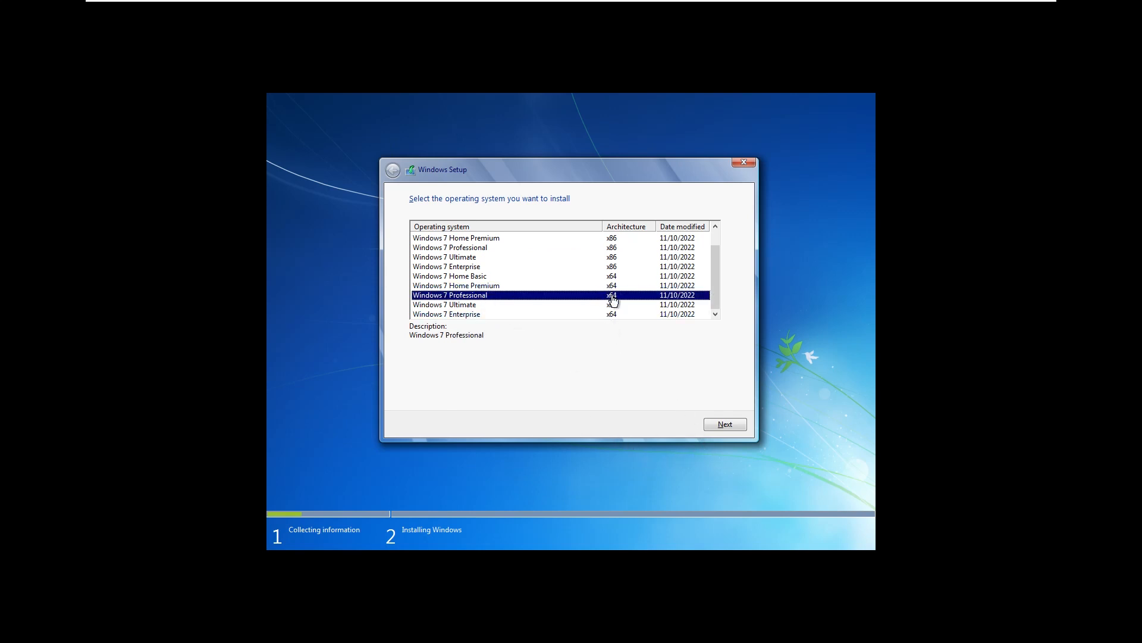
left_click(725, 424)
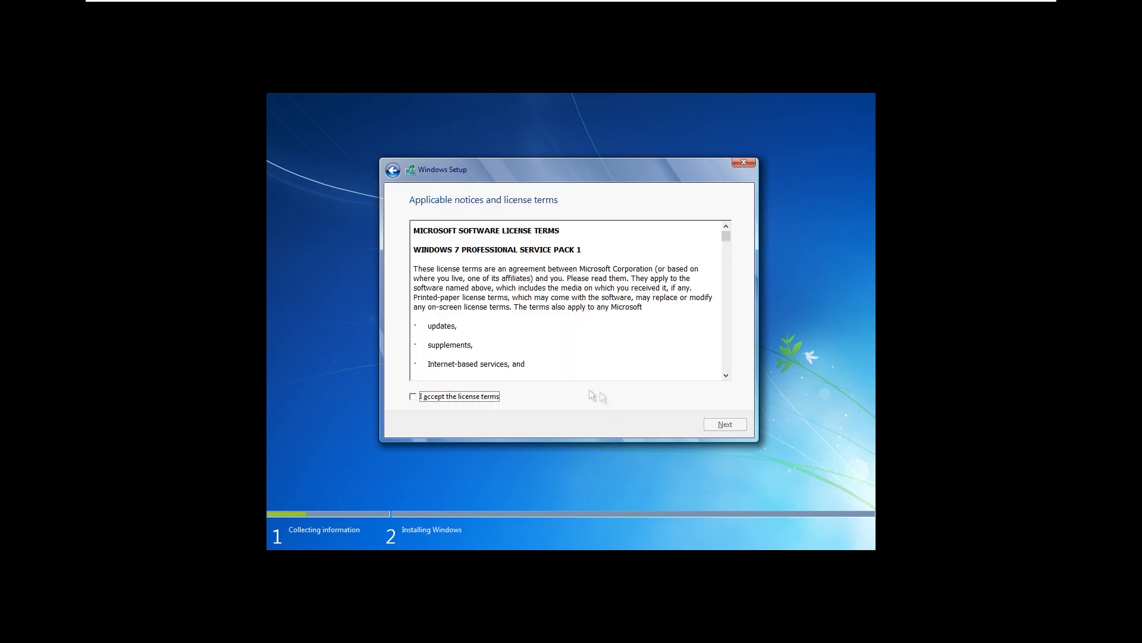
Accept the license terms and choose the Custom (advanced) installation type
left_click(454, 397)
left_click(728, 429)
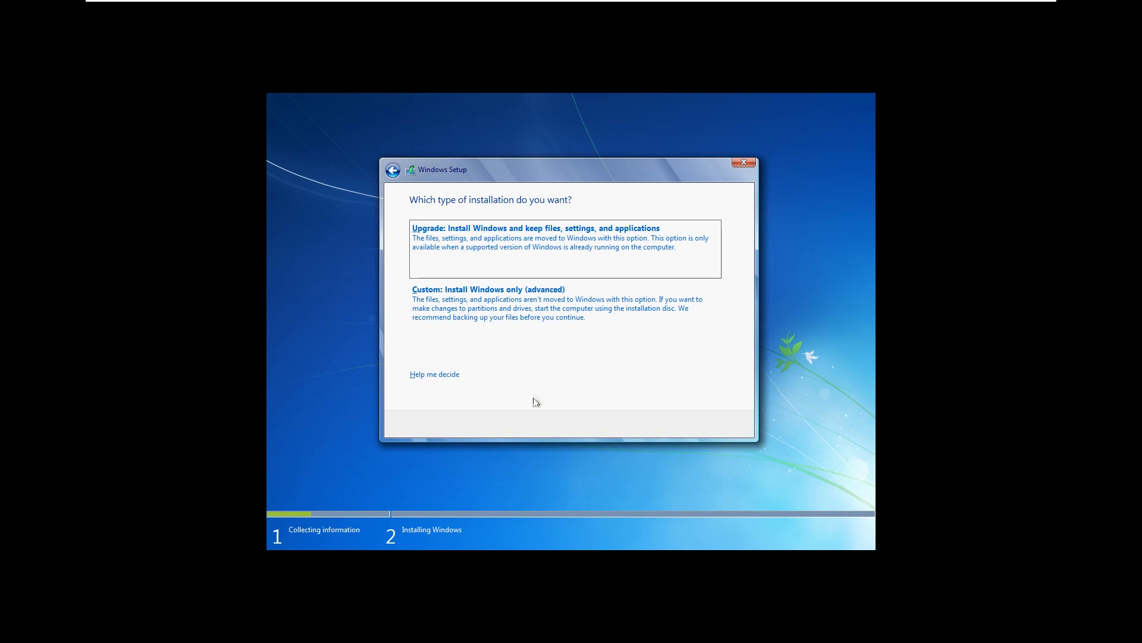
left_click(489, 305)
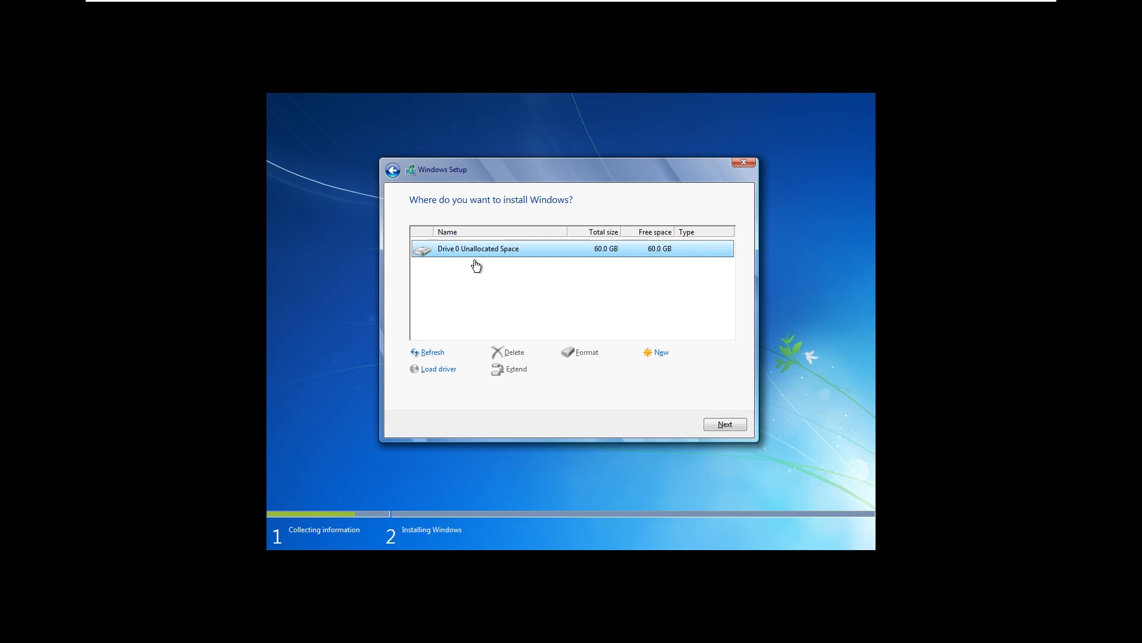
Create a 61440 MB partition in the unallocated space of Drive 0, allowing additional system partitions
left_click(651, 353)
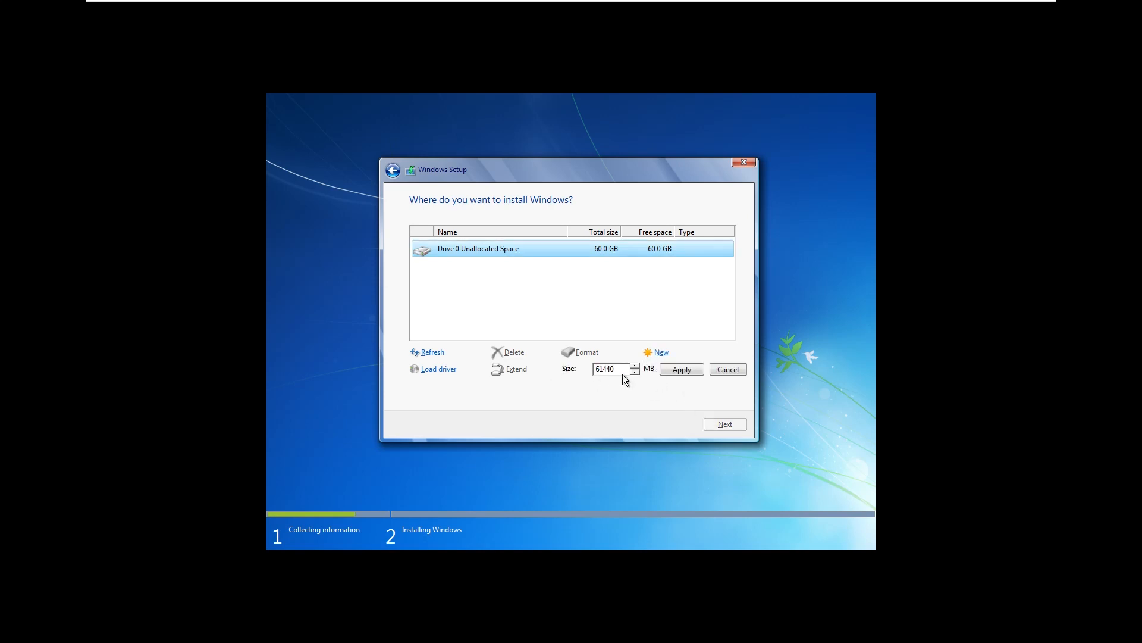
left_click(683, 373)
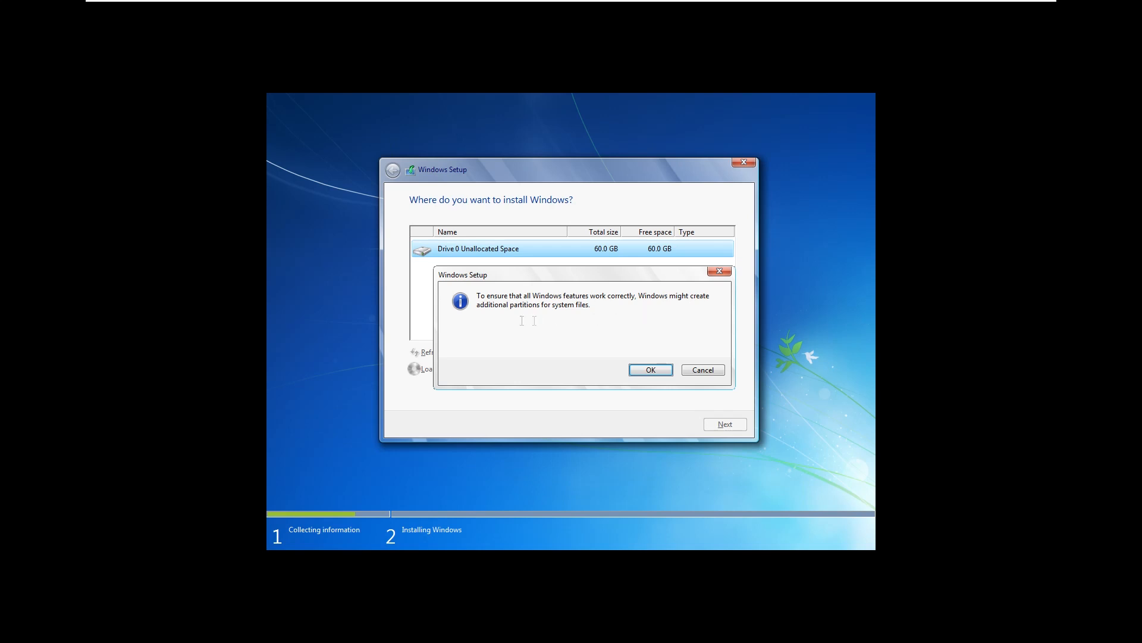
left_click(655, 369)
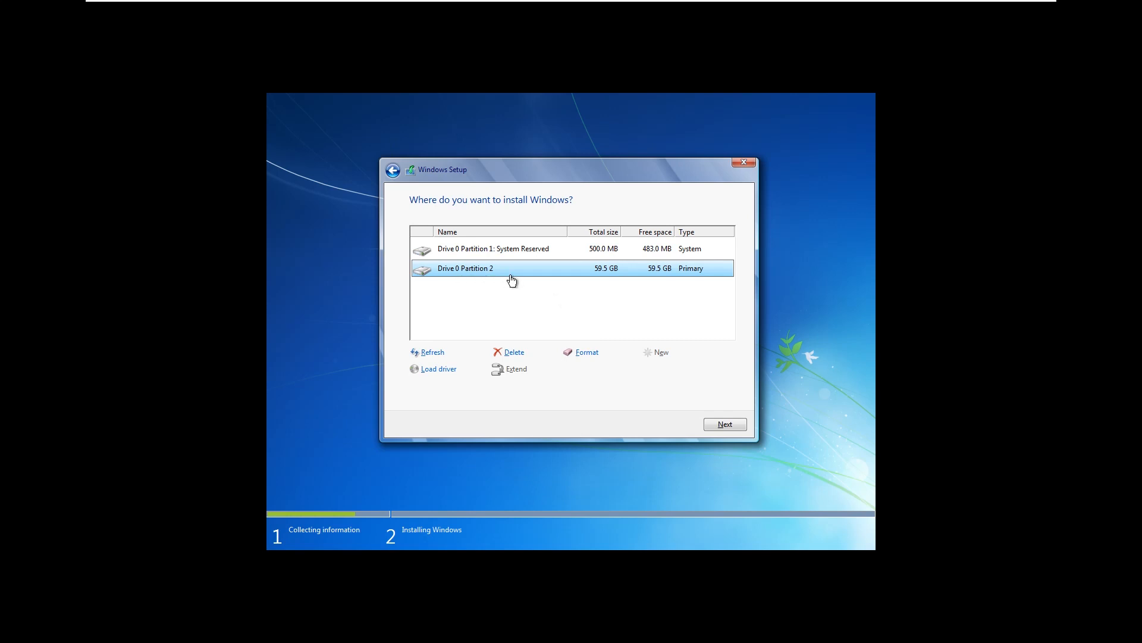
Start installing Windows on Drive 0 Partition 2, the primary partition
left_click(680, 253)
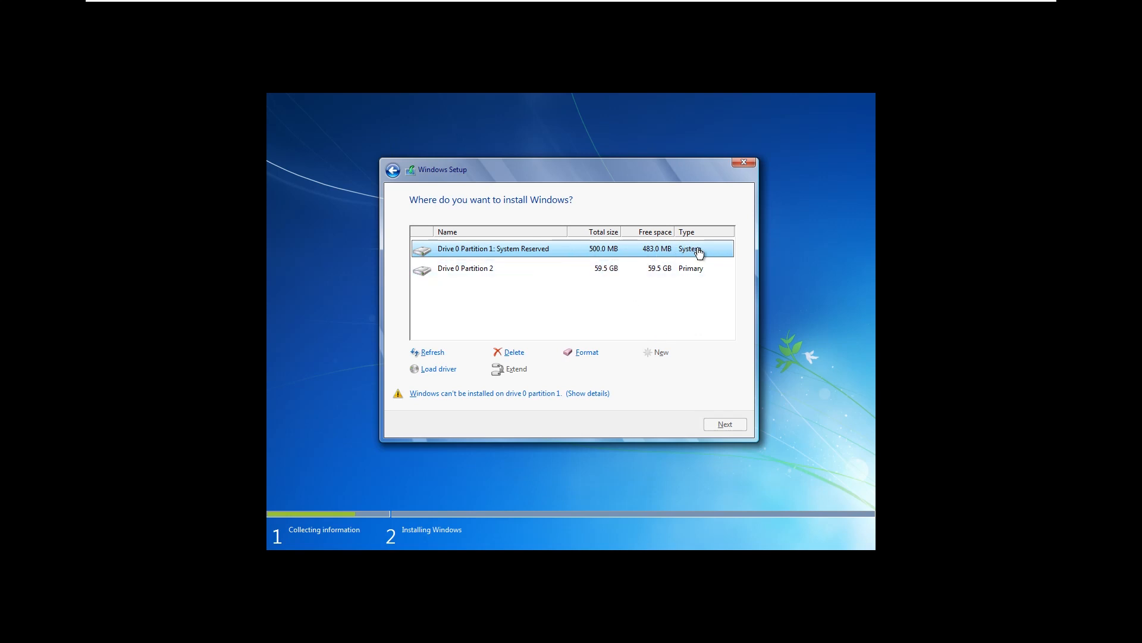
left_click(476, 273)
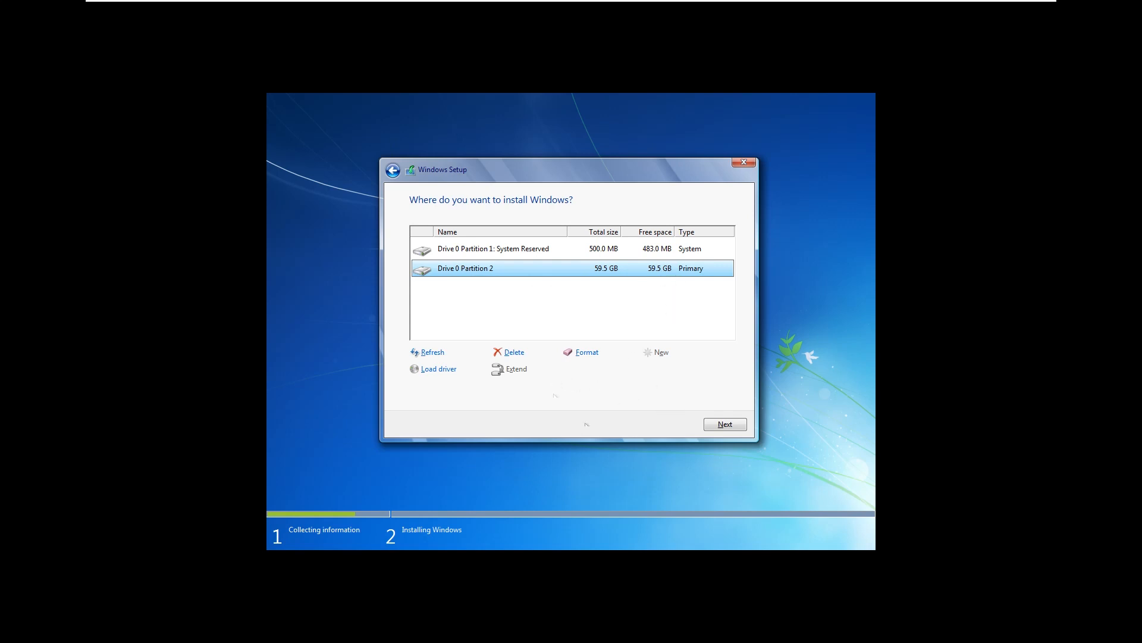
left_click(726, 423)
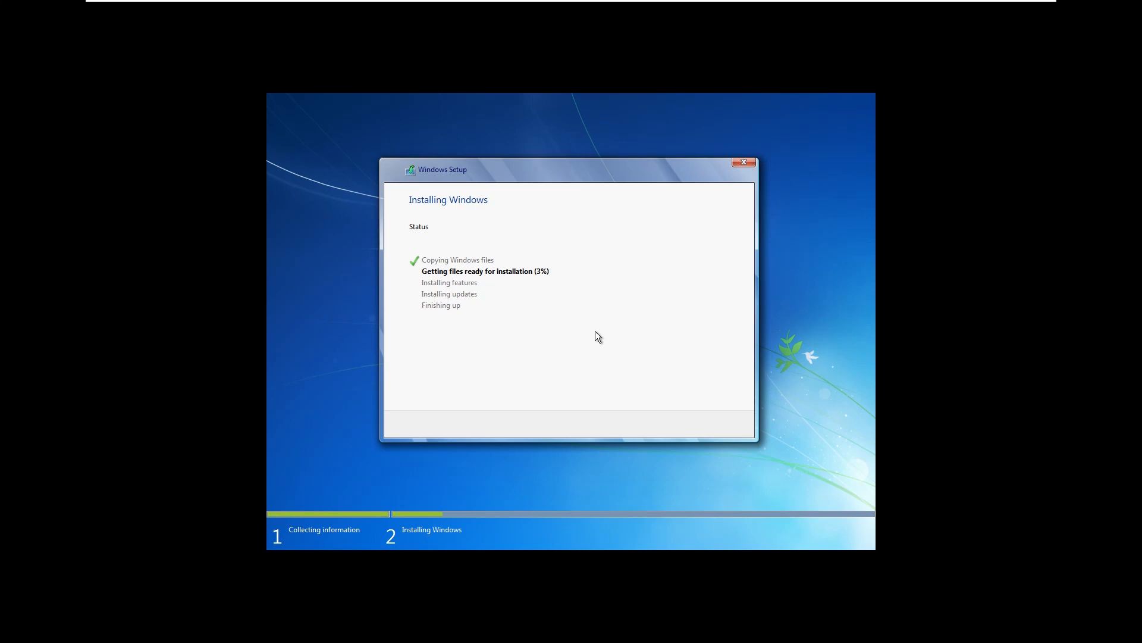
Release input from the virtual machine, minimize it to the host desktop and restore the Windows 7 window
key("ctrl+alt")
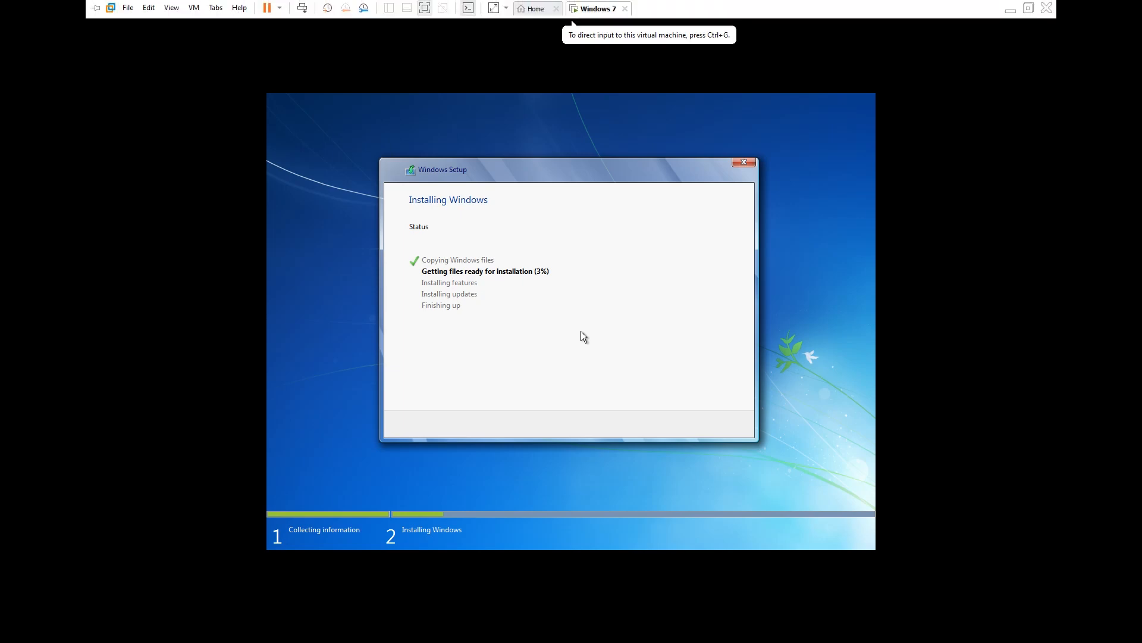
left_click(1011, 9)
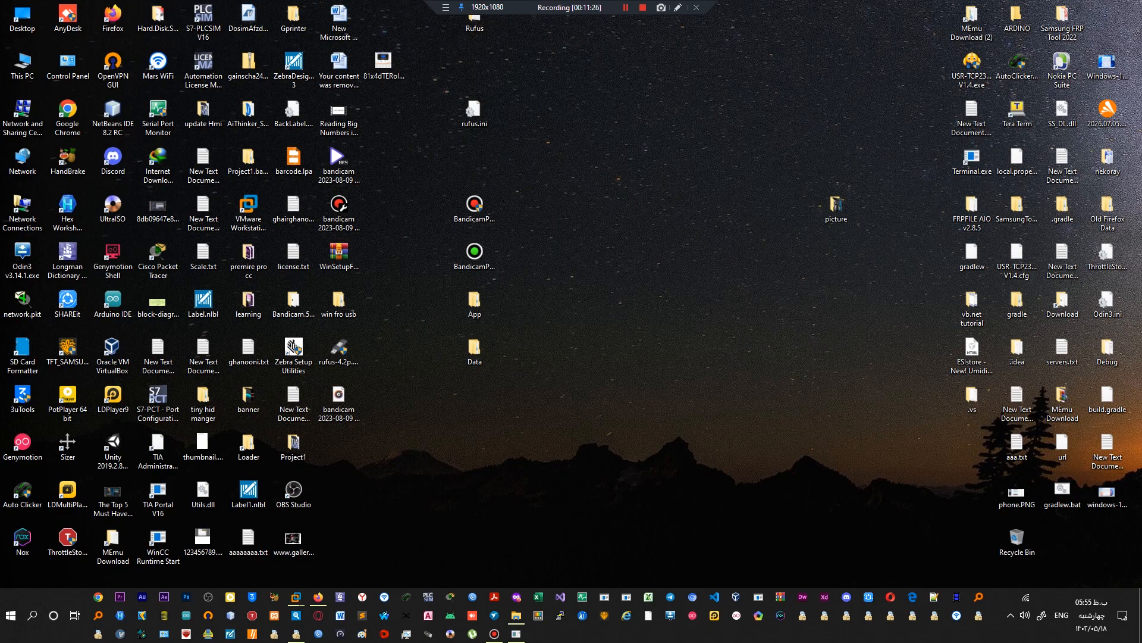
mouse_move(296, 597)
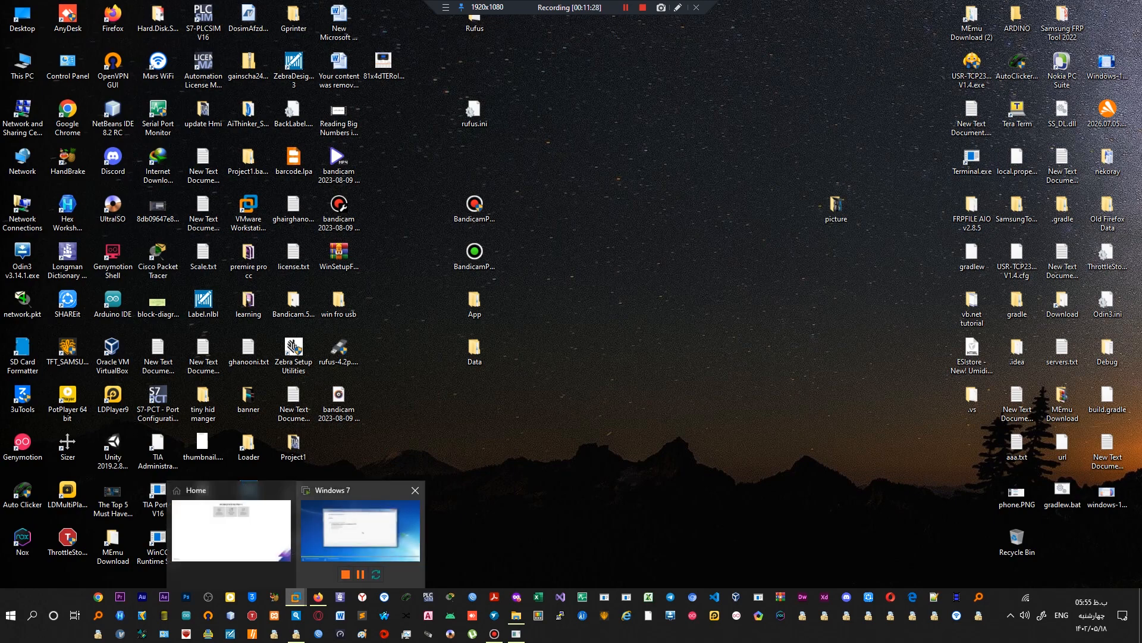
left_click(360, 530)
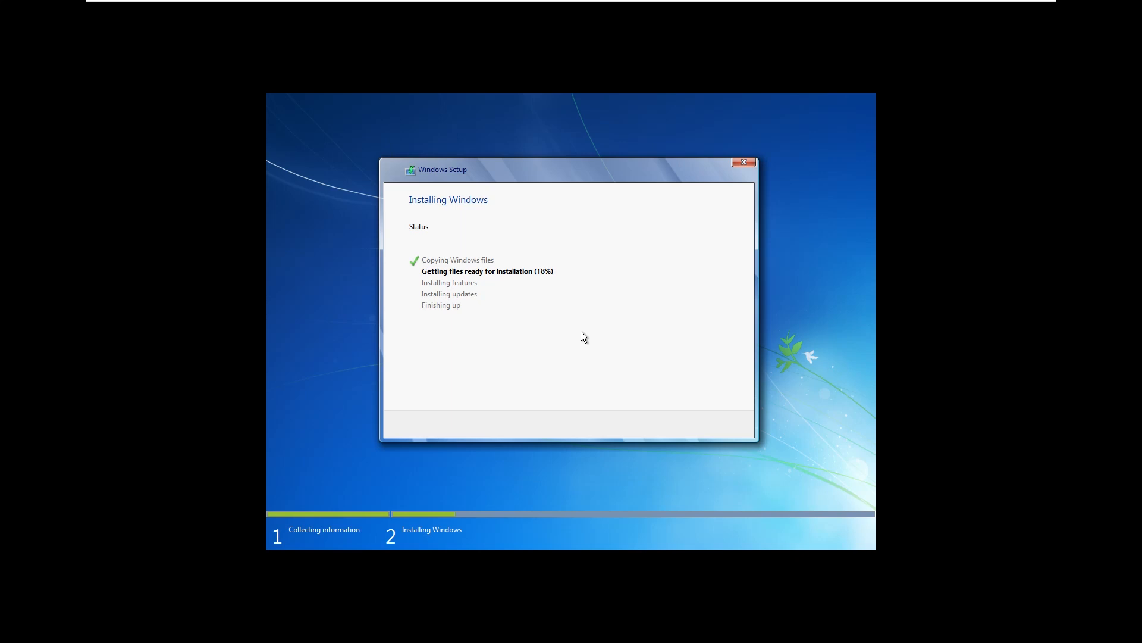
Look through the virtual machine management and view options, and examine the networks in the Virtual Network Editor before closing it
mouse_move(381, 1)
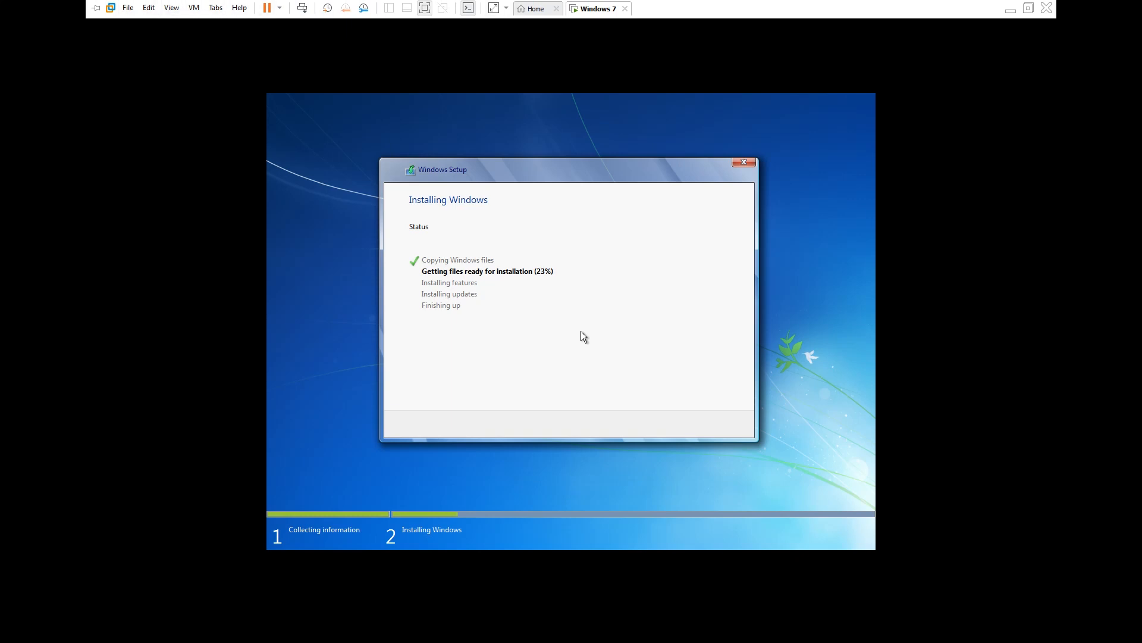
left_click(193, 7)
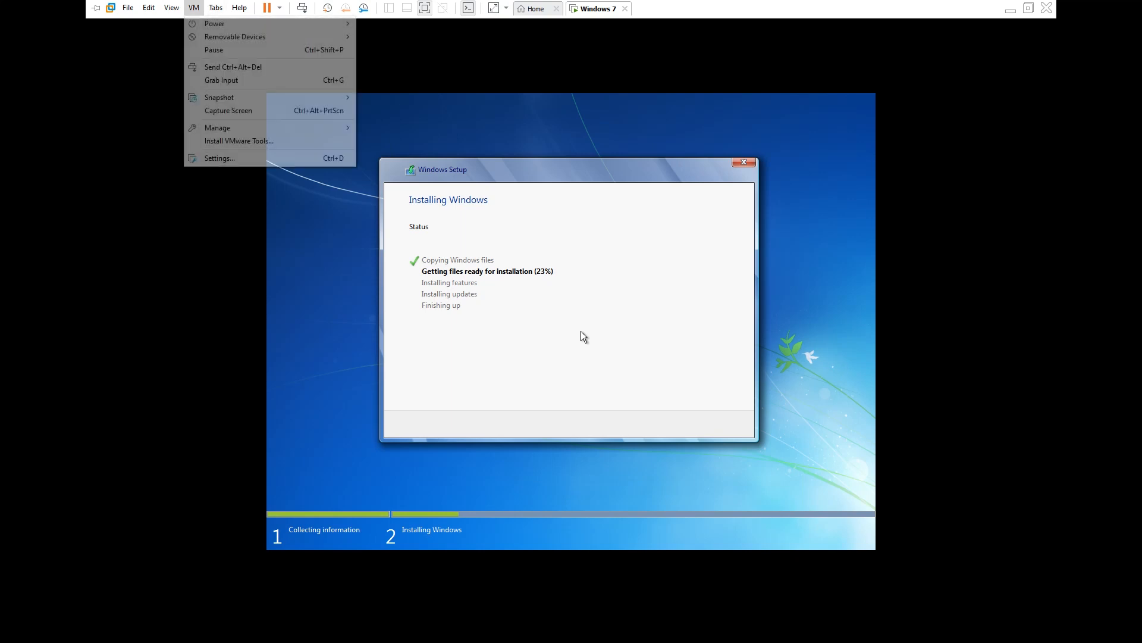
mouse_move(238, 128)
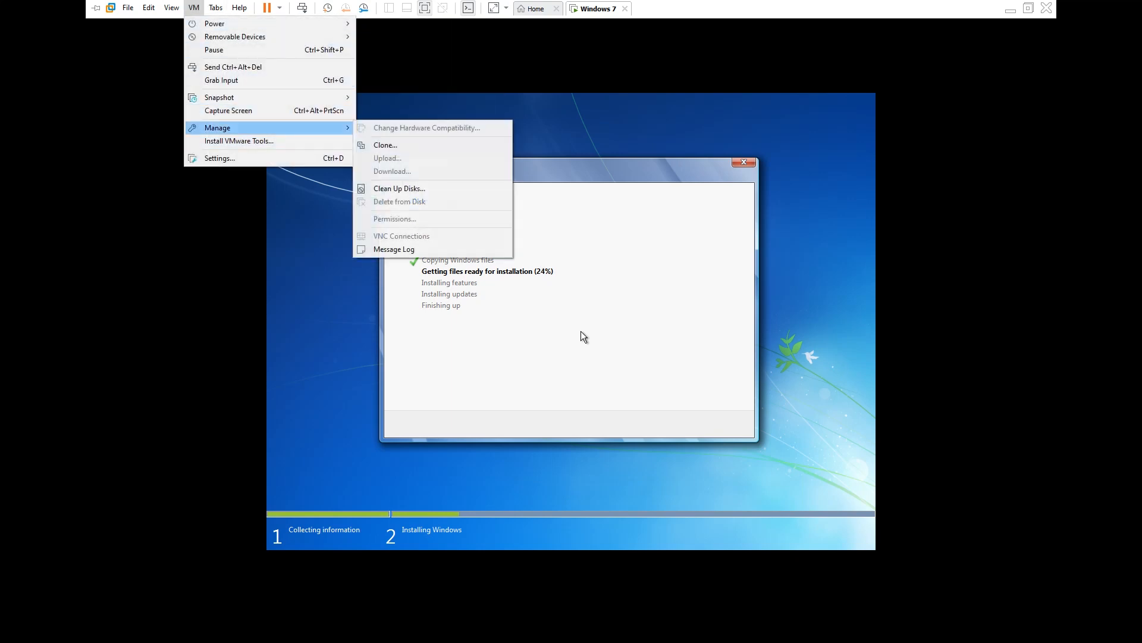
mouse_move(172, 7)
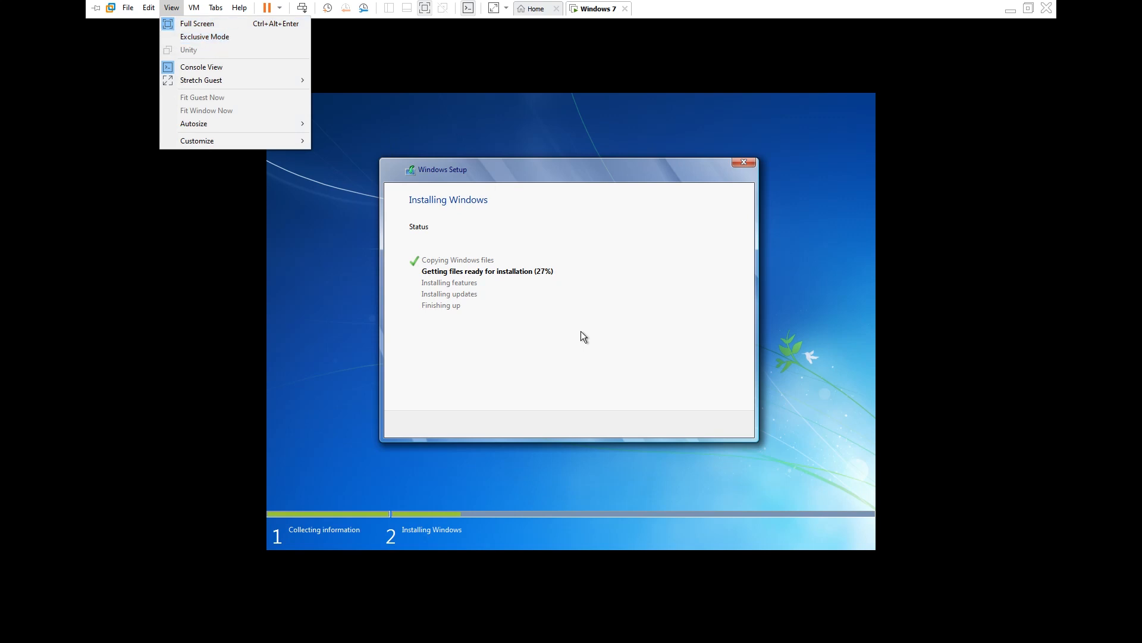
mouse_move(201, 79)
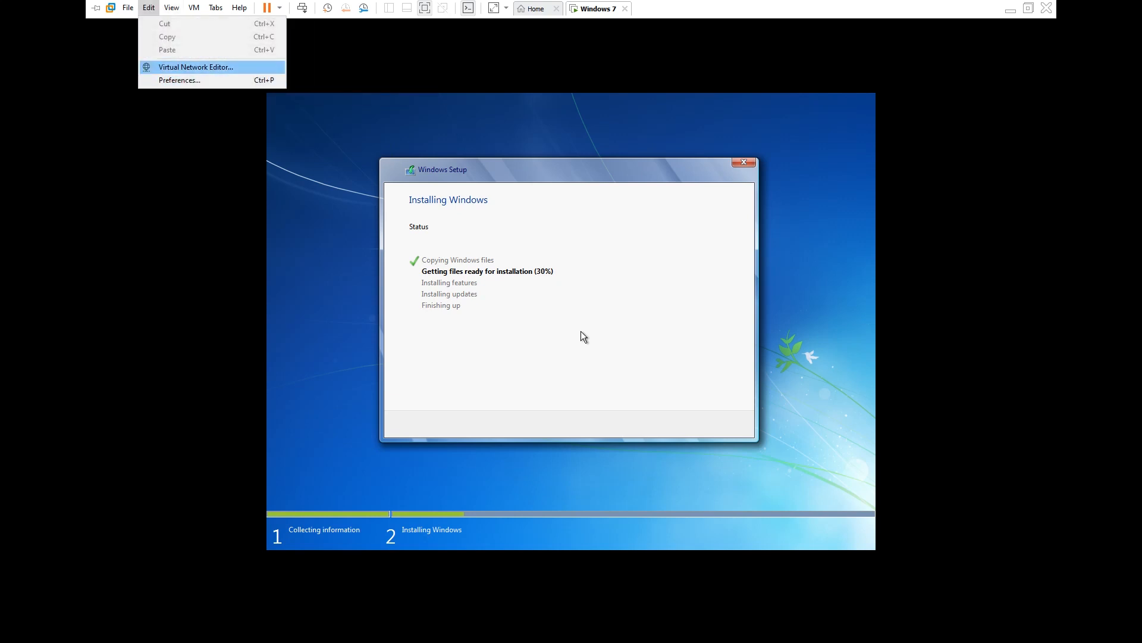
key("Return")
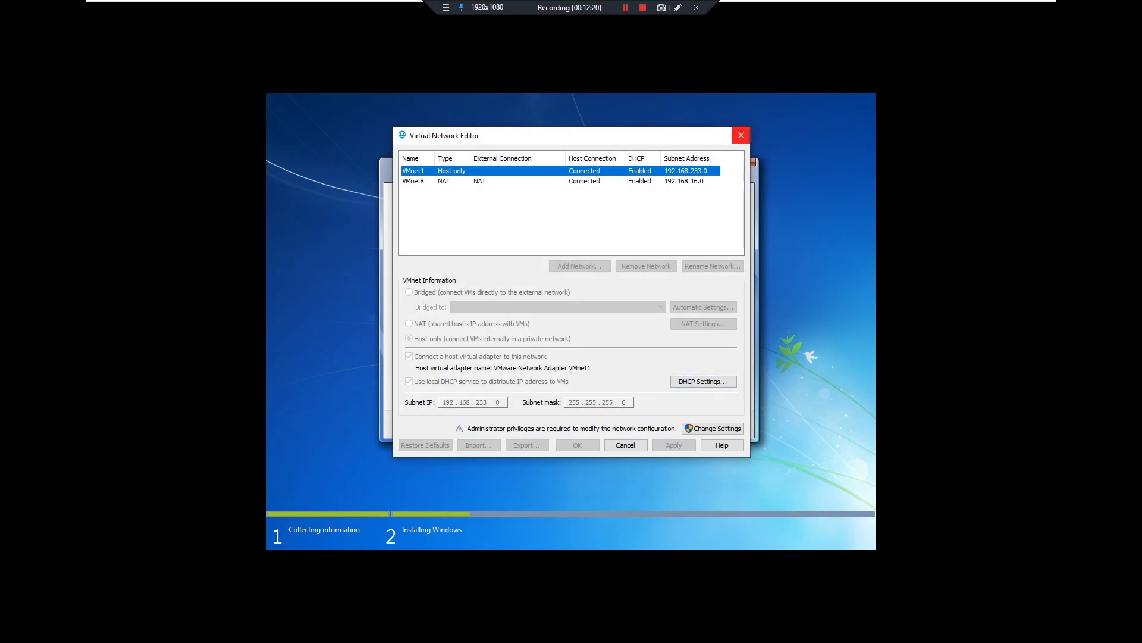
left_click(741, 135)
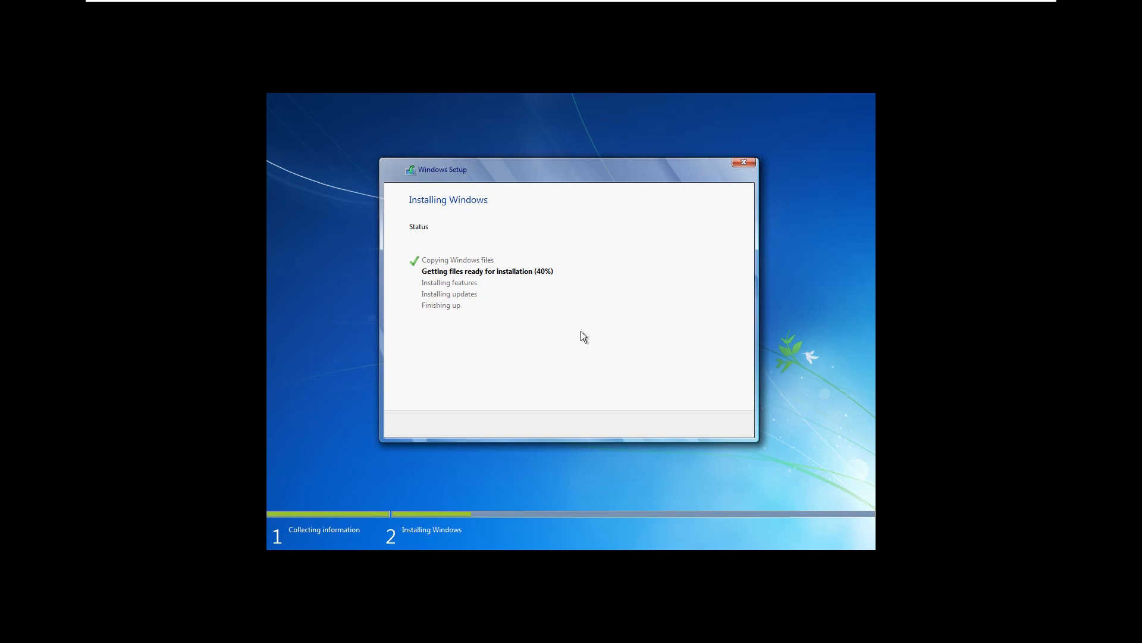
key("alt+f")
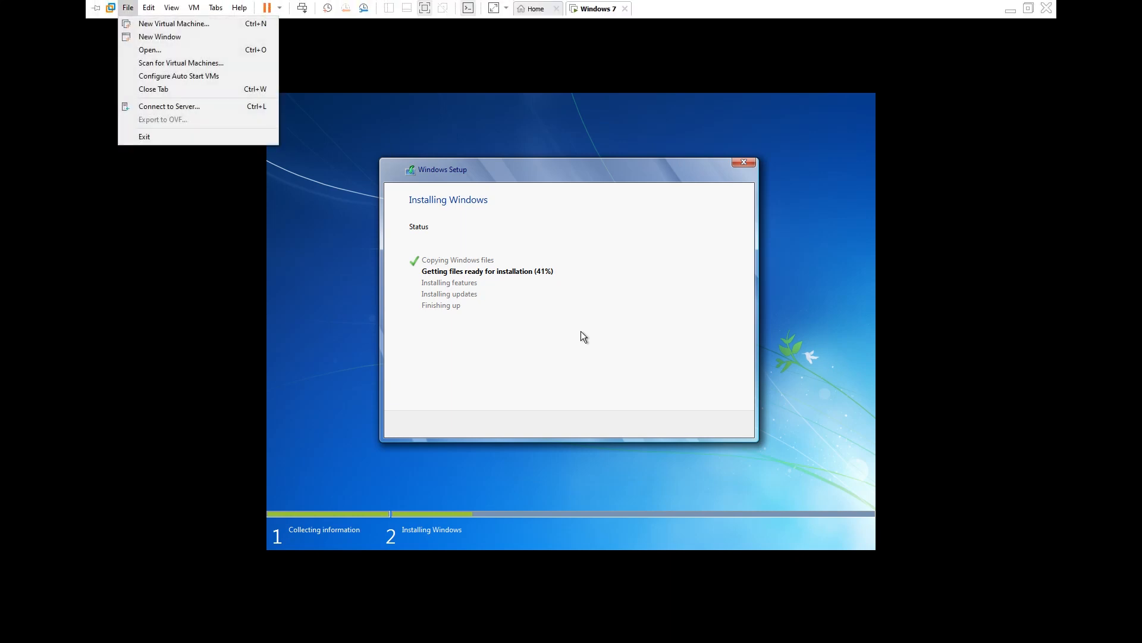
key("Up")
key("Up")
key("Up")
key("Up")
key("Up")
key("Up")
key("Up")
key("Up")
key("Up")
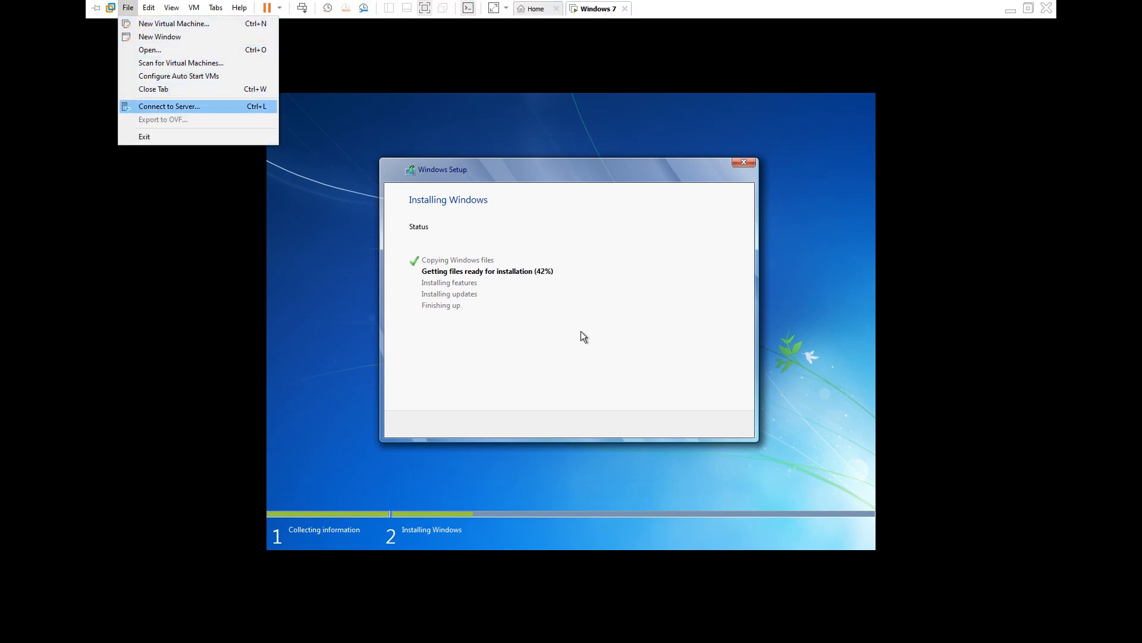
key("Right")
key("Right")
key("Right")
key("Left")
key("Left")
key("Right")
key("Right")
key("Right")
key("Right")
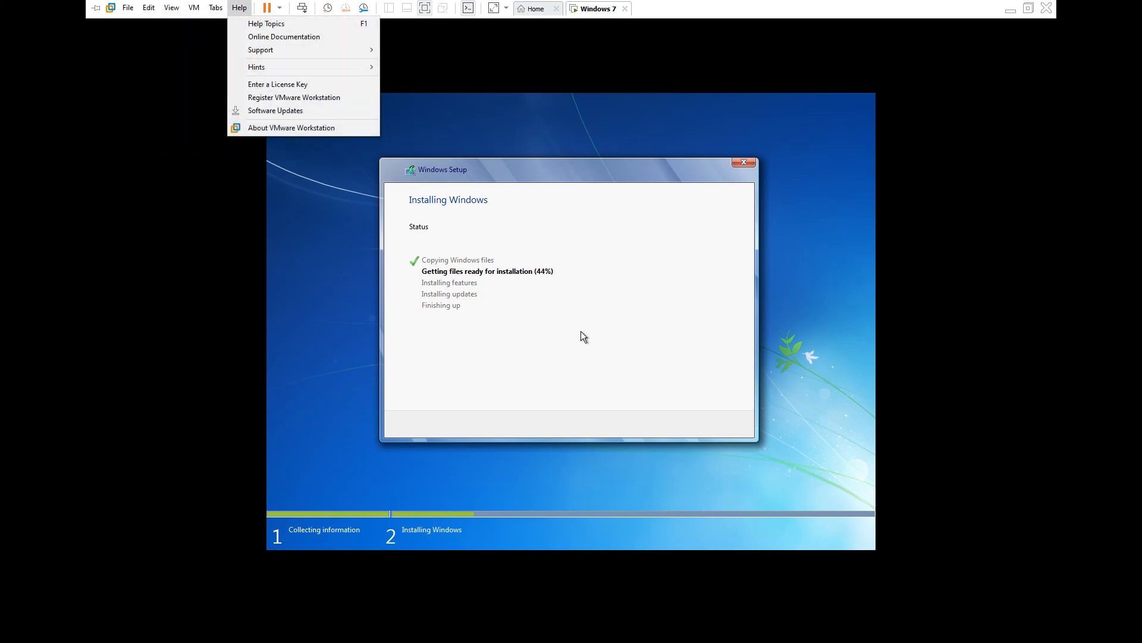
key("Left")
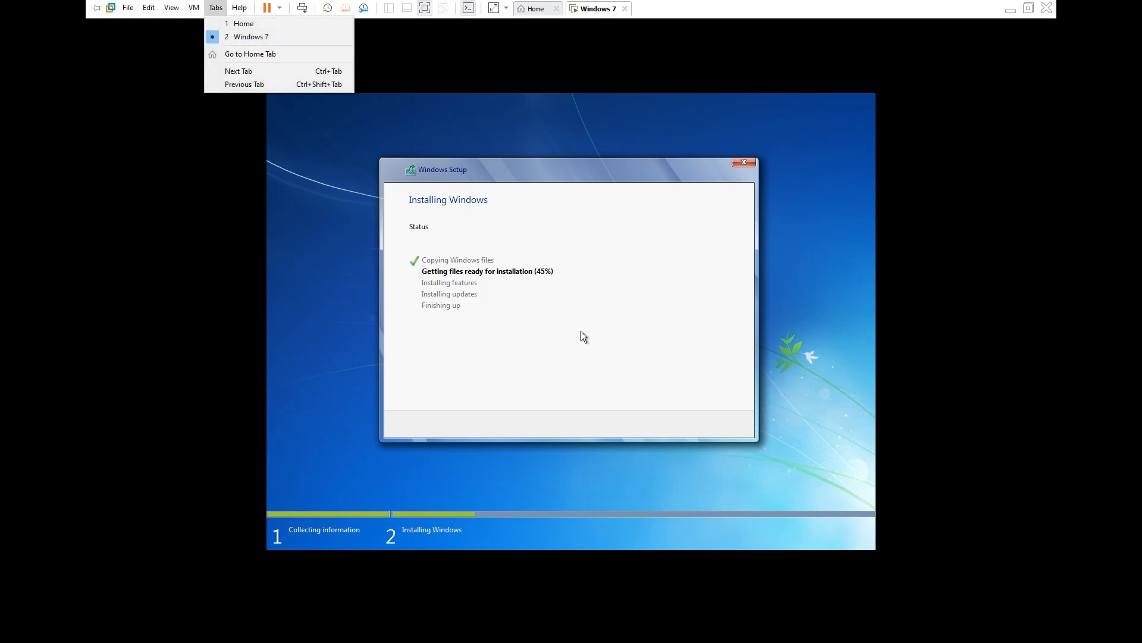
key("Left")
key("Left")
key("Right")
key("Left")
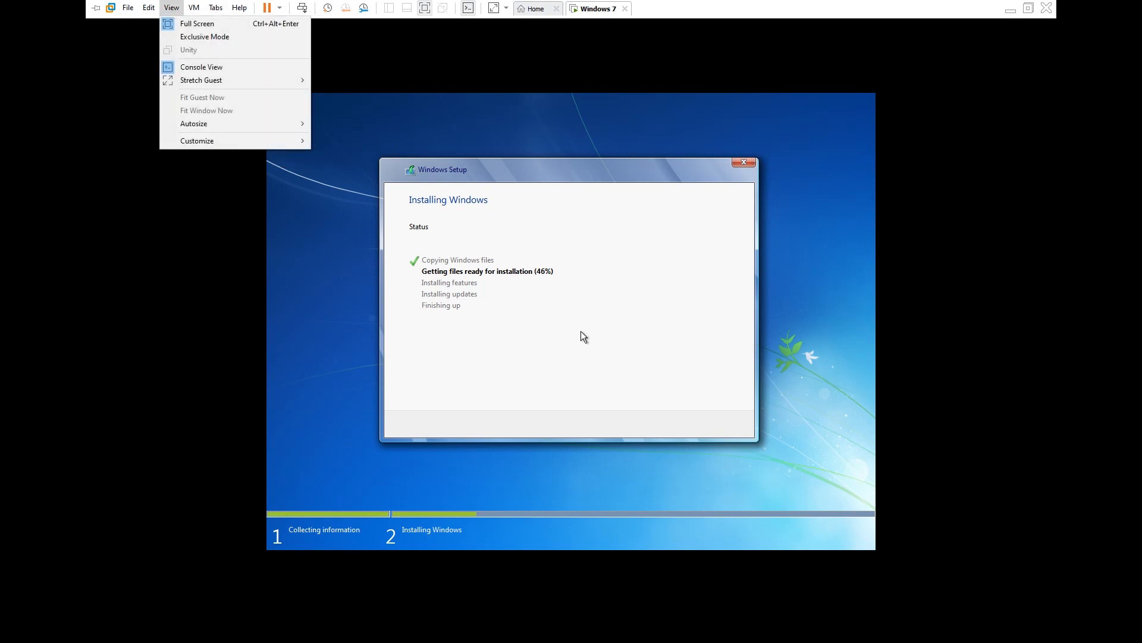
key("Left")
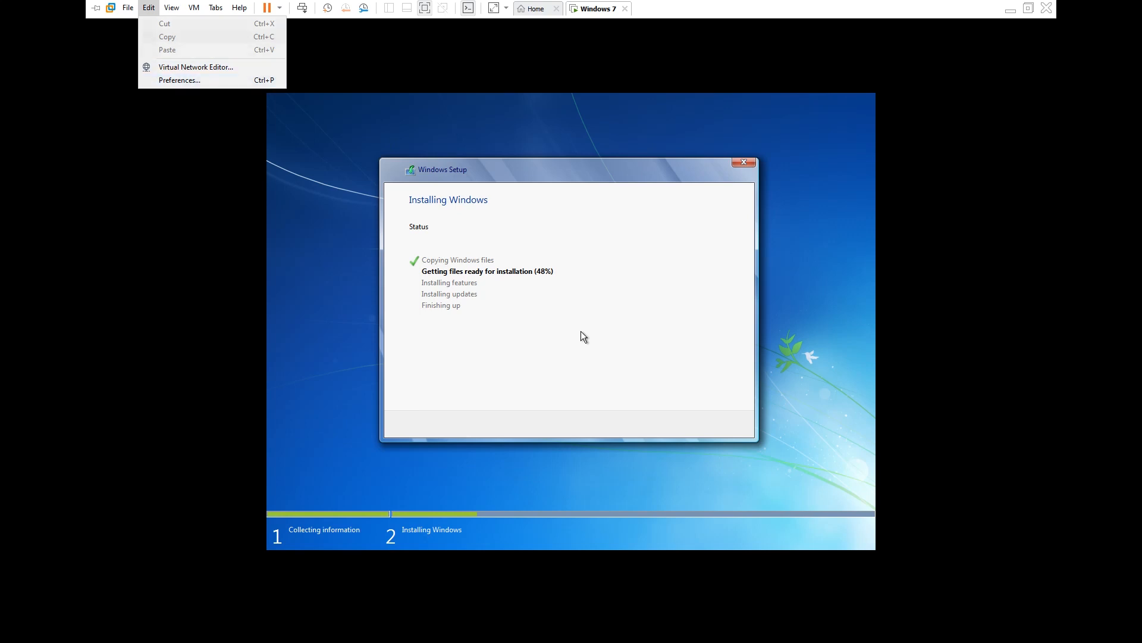
mouse_move(171, 8)
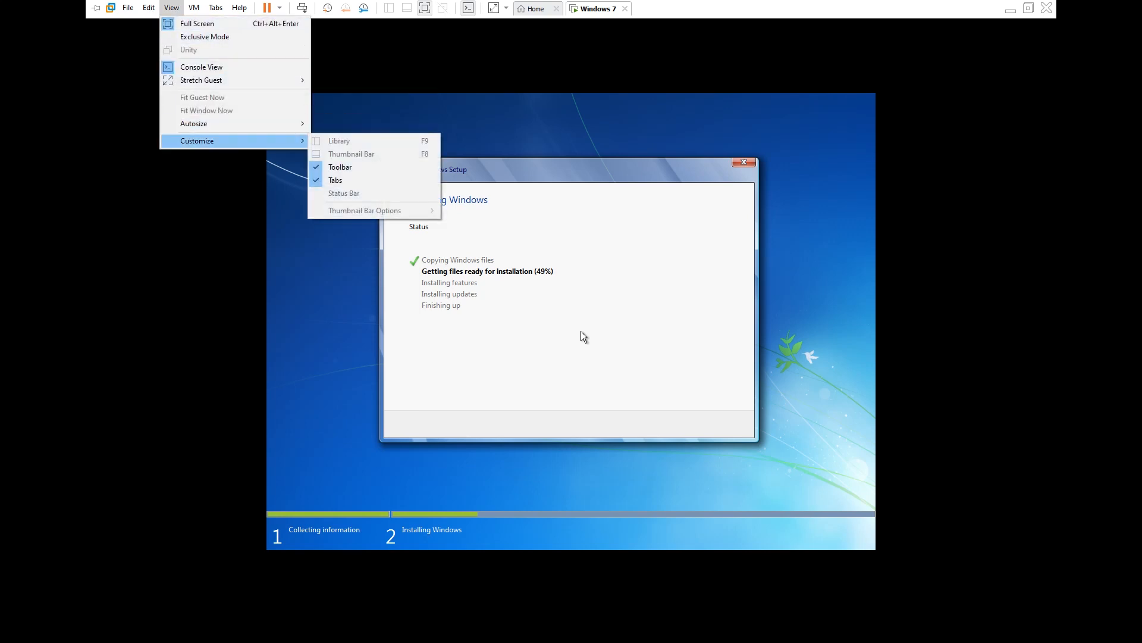
key("Left")
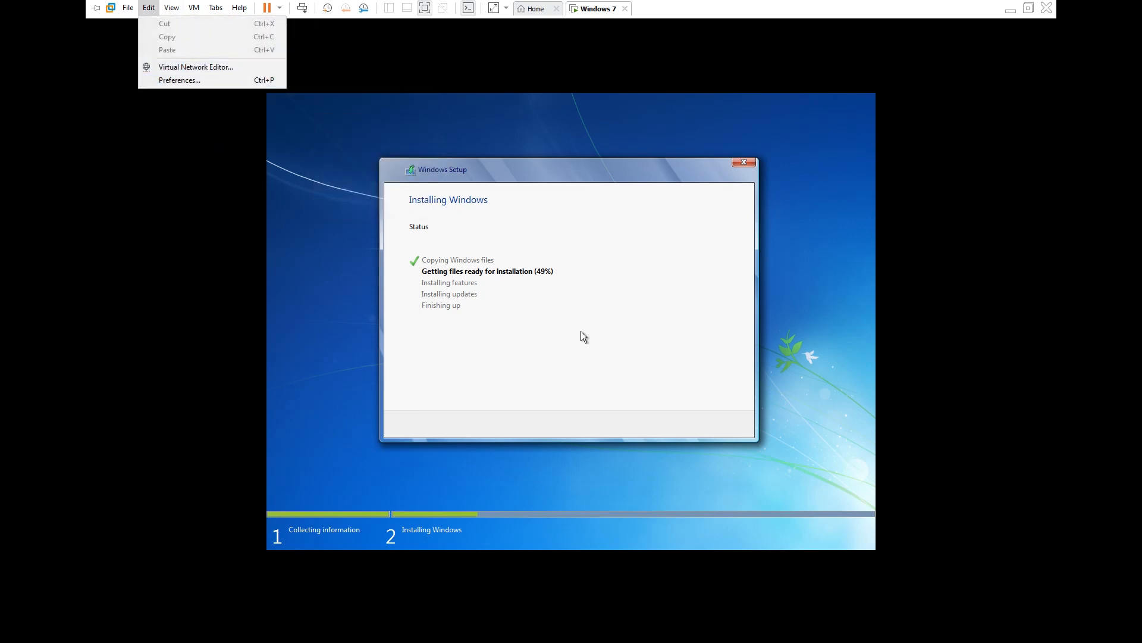
Open the Workstation preferences, look through the USB, memory, input, hot key, display, priority and device settings, and close them
key("Up")
key("Escape")
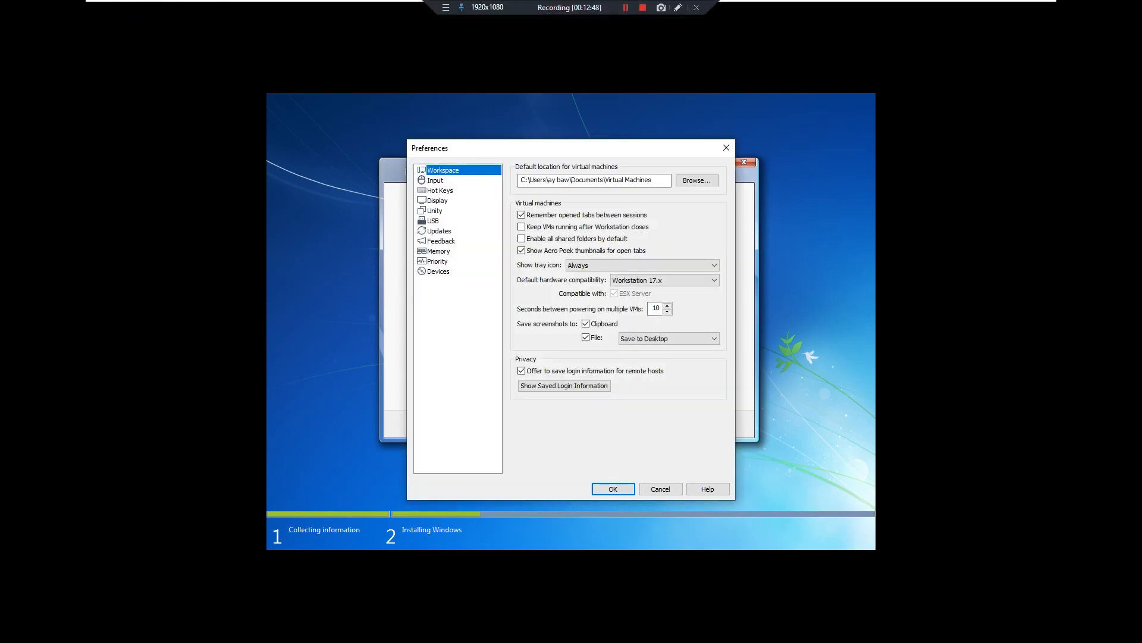
left_click(433, 221)
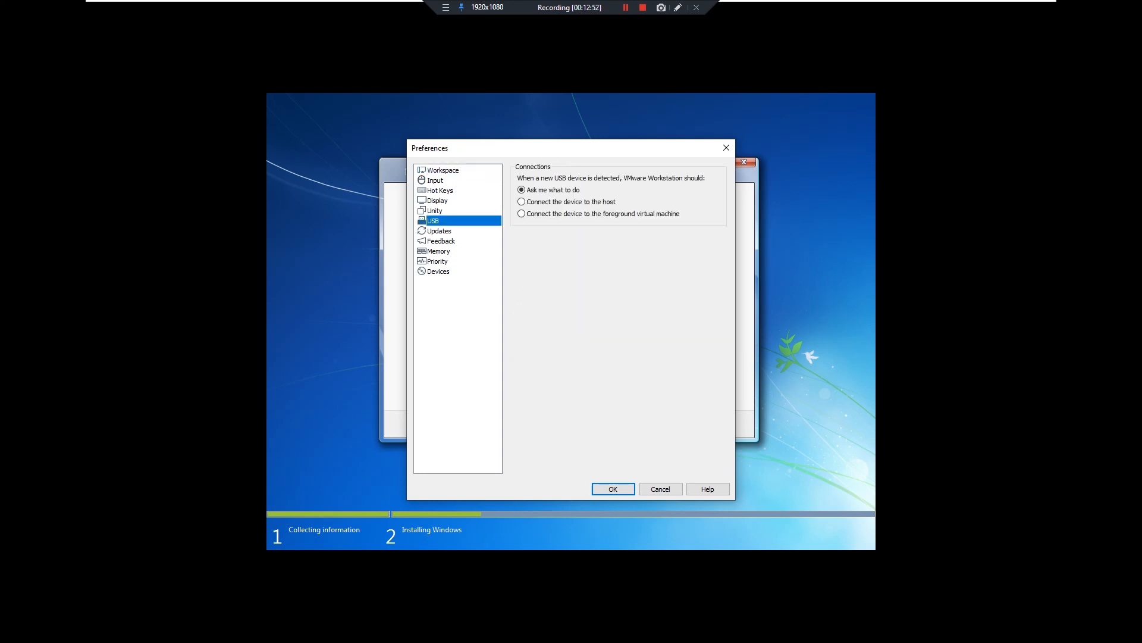
left_click(439, 251)
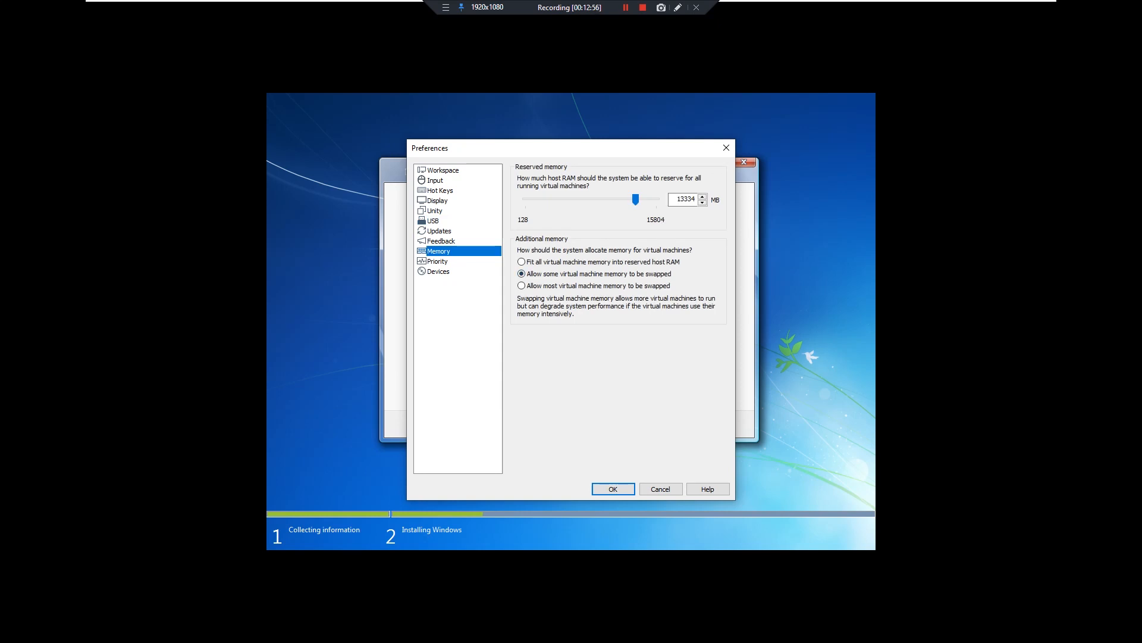
left_click(435, 180)
left_click(443, 171)
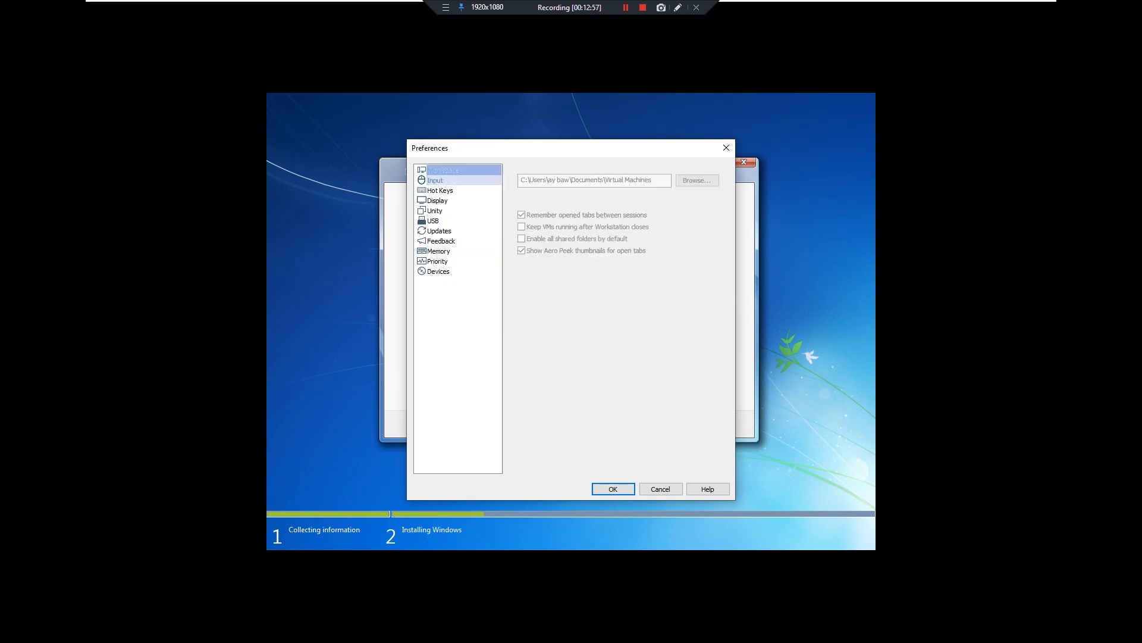
left_click(613, 489)
left_click(440, 190)
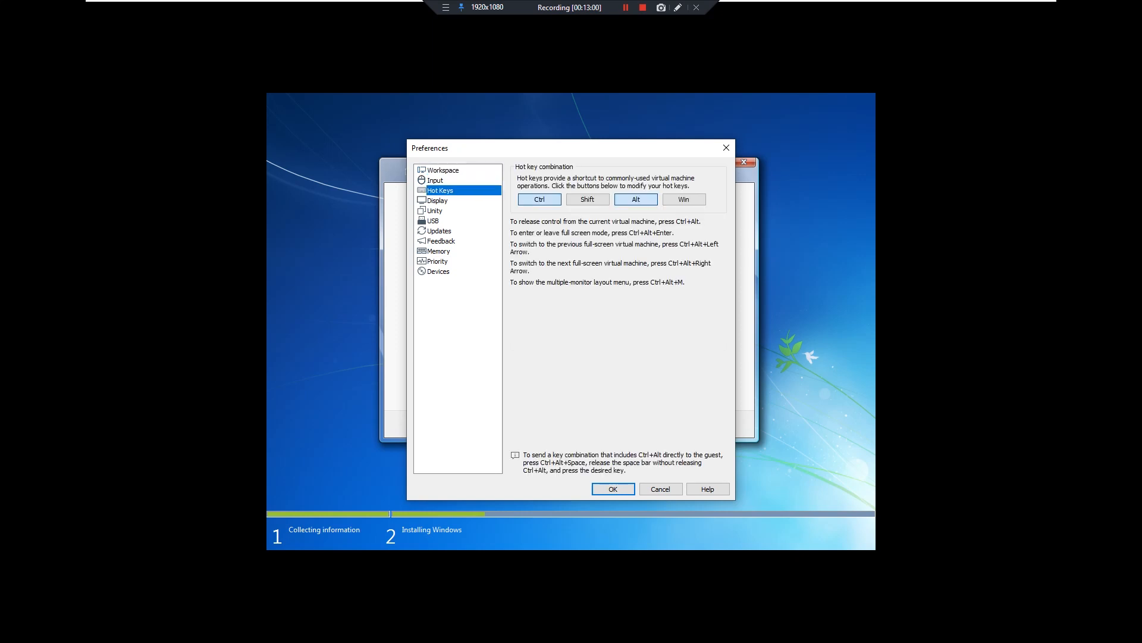
left_click(435, 180)
left_click(433, 221)
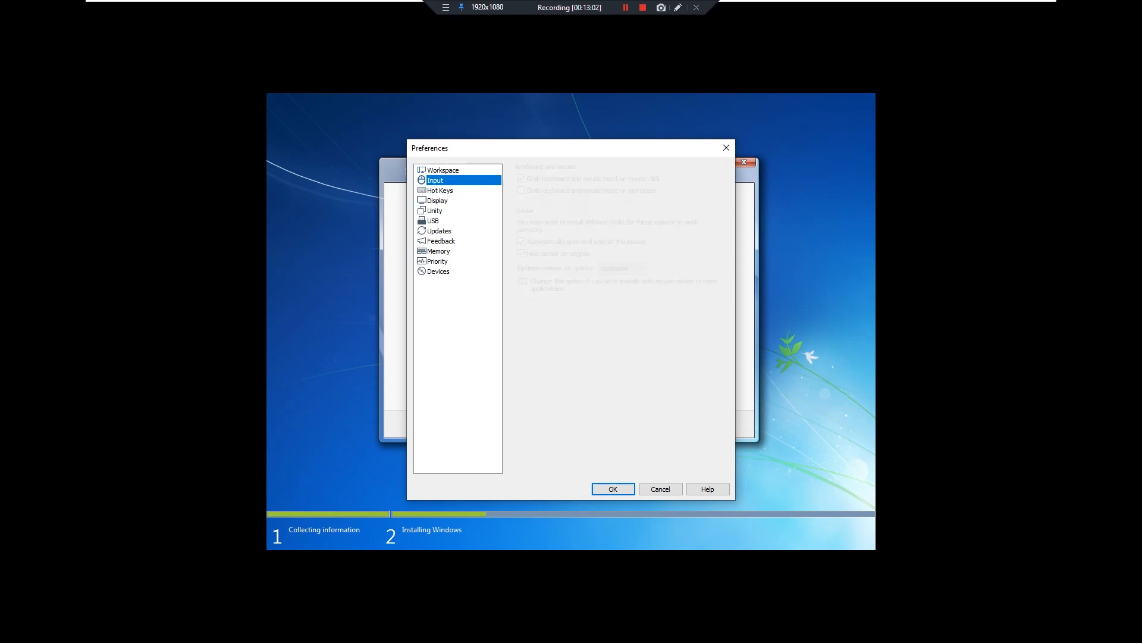
left_click(435, 211)
left_click(437, 200)
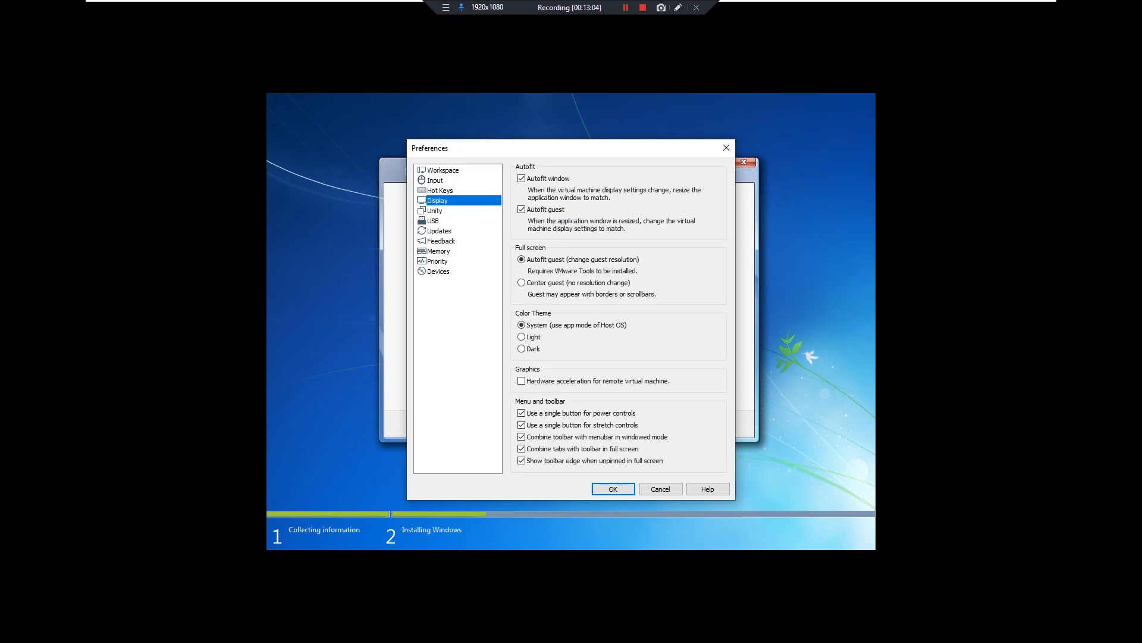
left_click(438, 251)
left_click(438, 261)
left_click(439, 271)
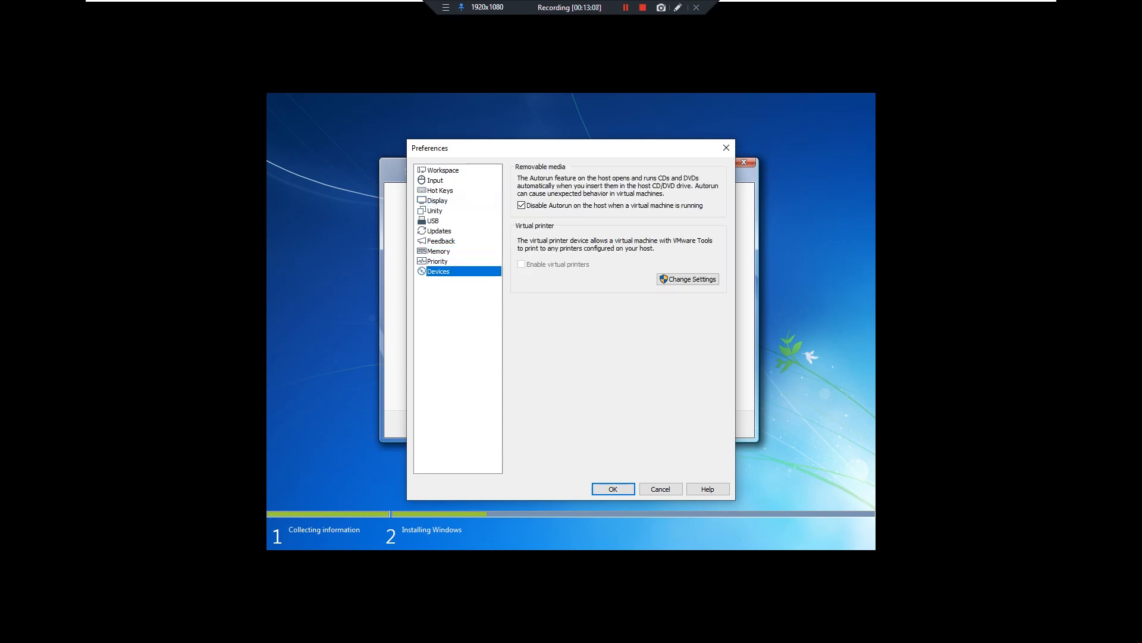
left_click(612, 488)
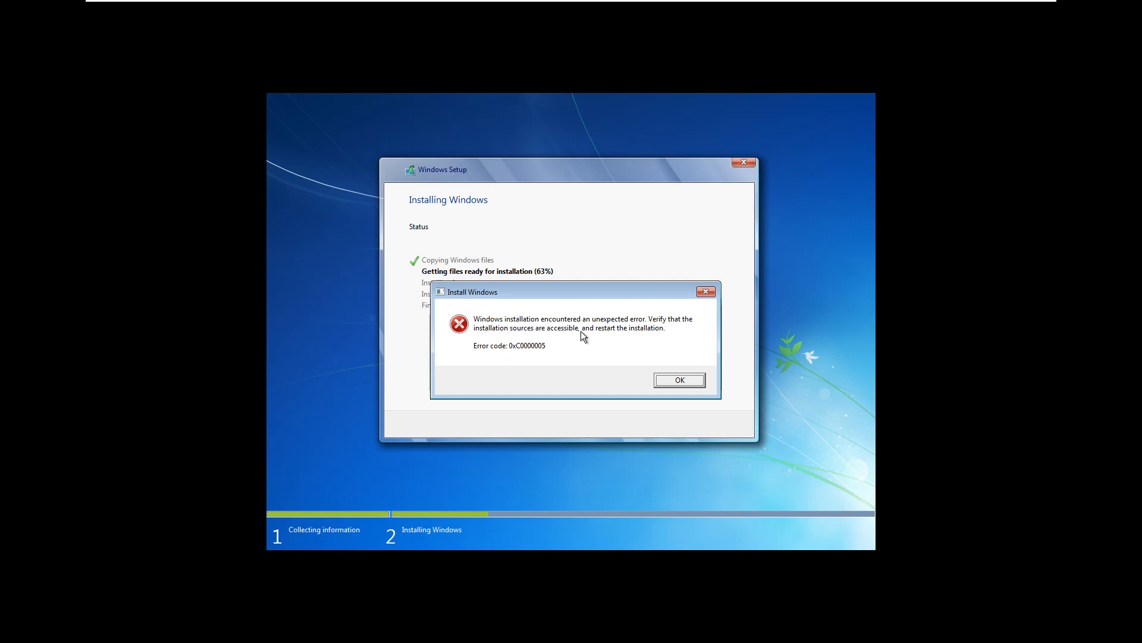
Dismiss the Windows installation error and start the Windows 7 setup again
left_click(681, 381)
left_click(692, 386)
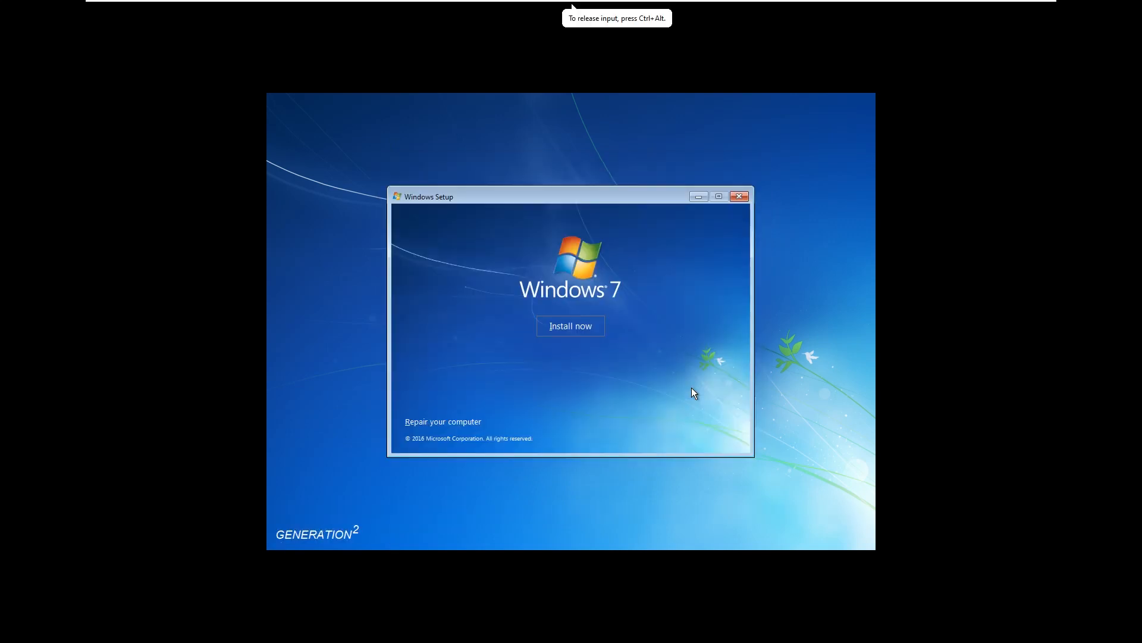
left_click(562, 330)
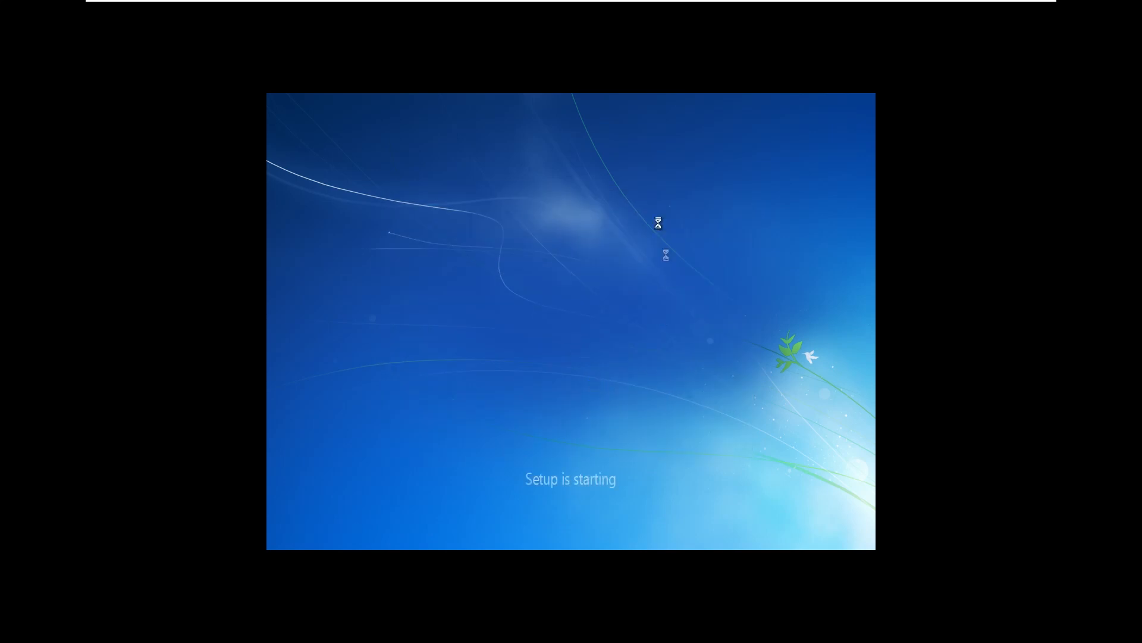
left_click(483, 93)
Choose Windows 7 Enterprise x64 as the operating system to install and accept the license terms
scroll(529, 283, "down", 1)
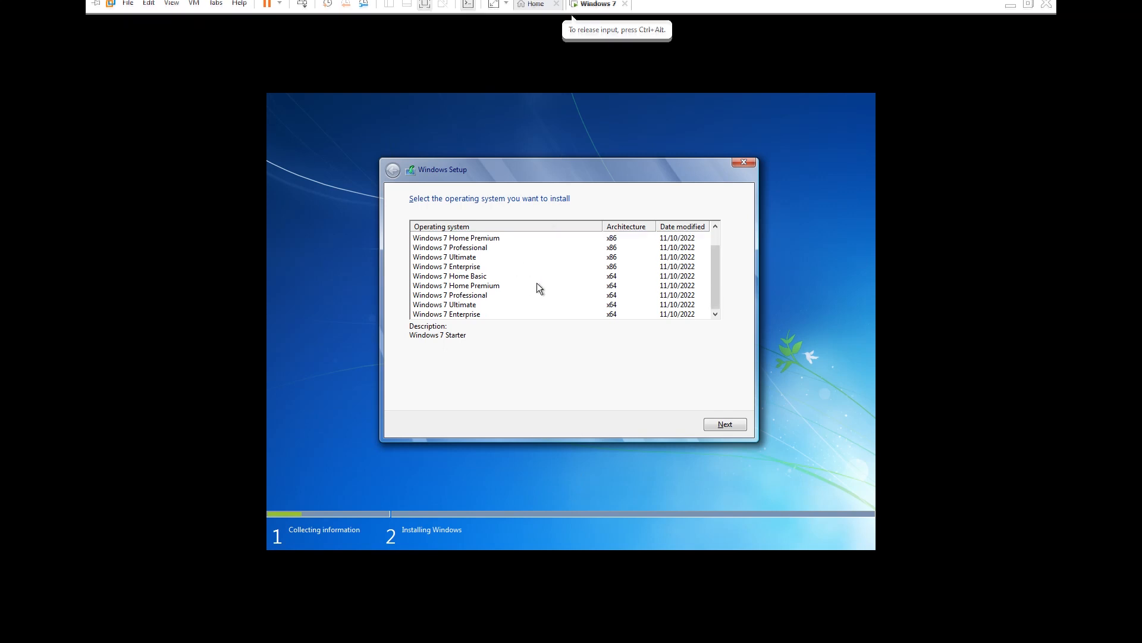
left_click(514, 305)
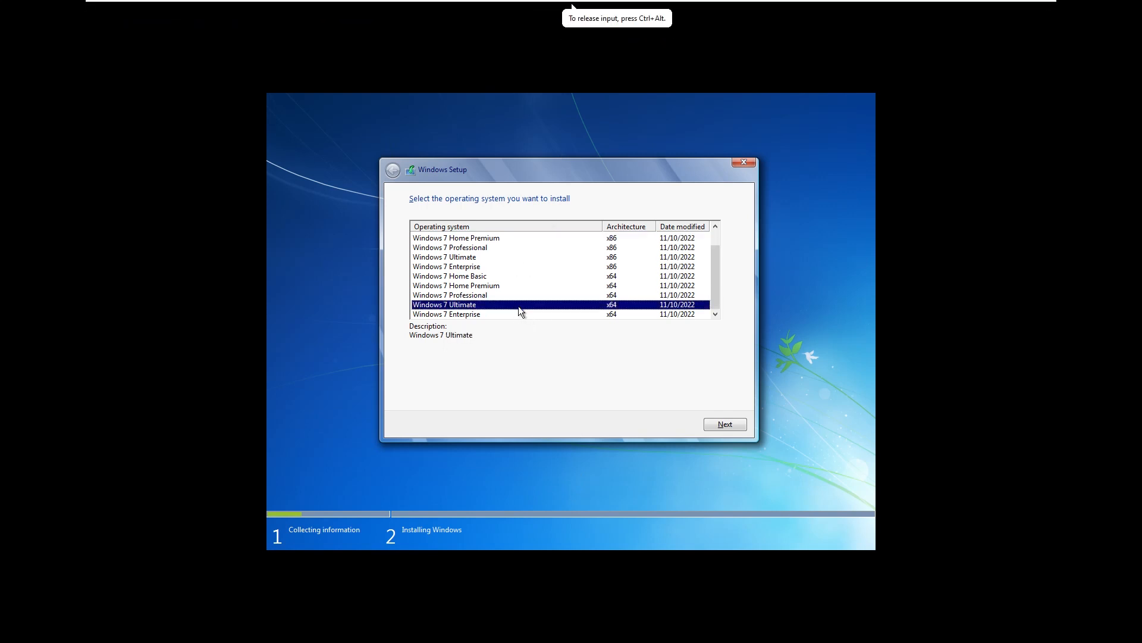
left_click(529, 314)
left_click(731, 424)
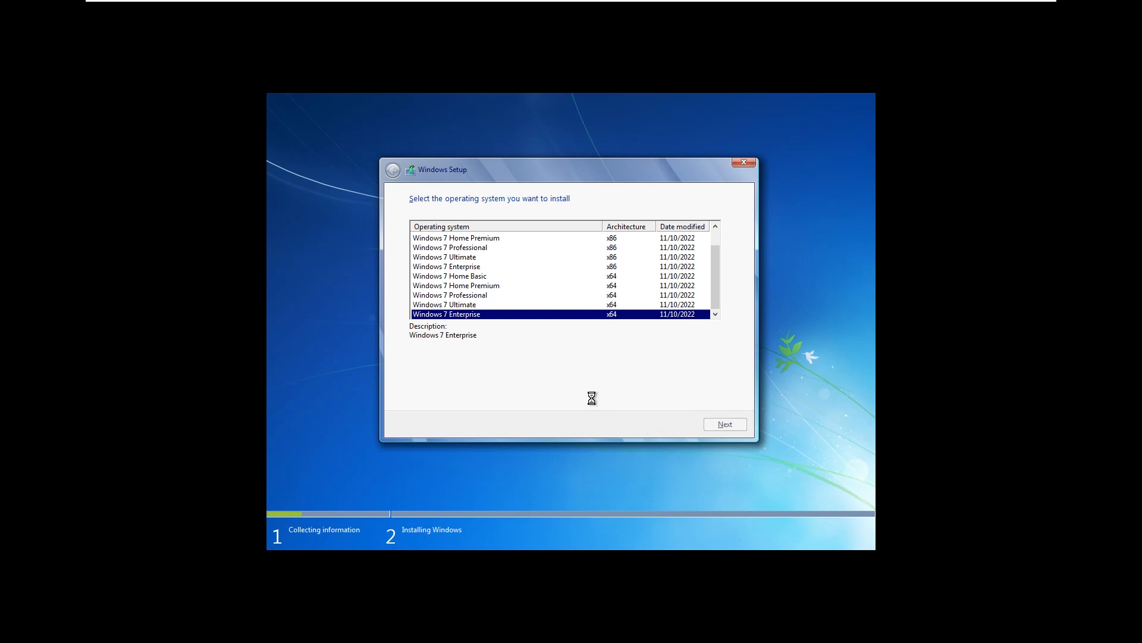
left_click(495, 398)
left_click(711, 424)
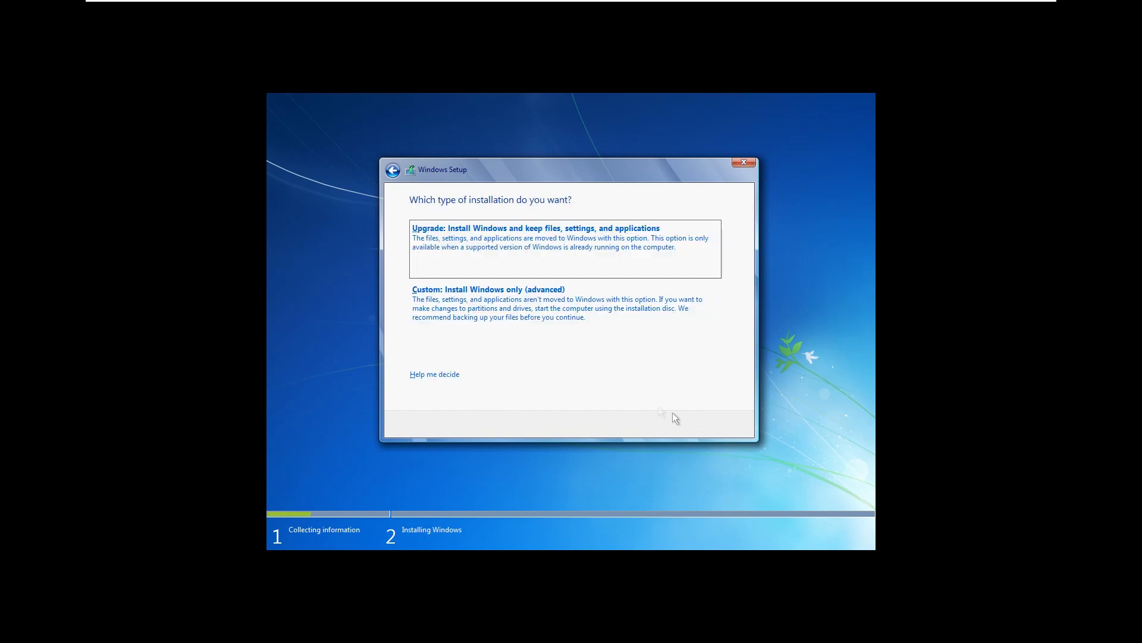
Start a custom installation on Drive 0 Partition 2, agreeing to move any previous Windows files to Windows.old
left_click(513, 332)
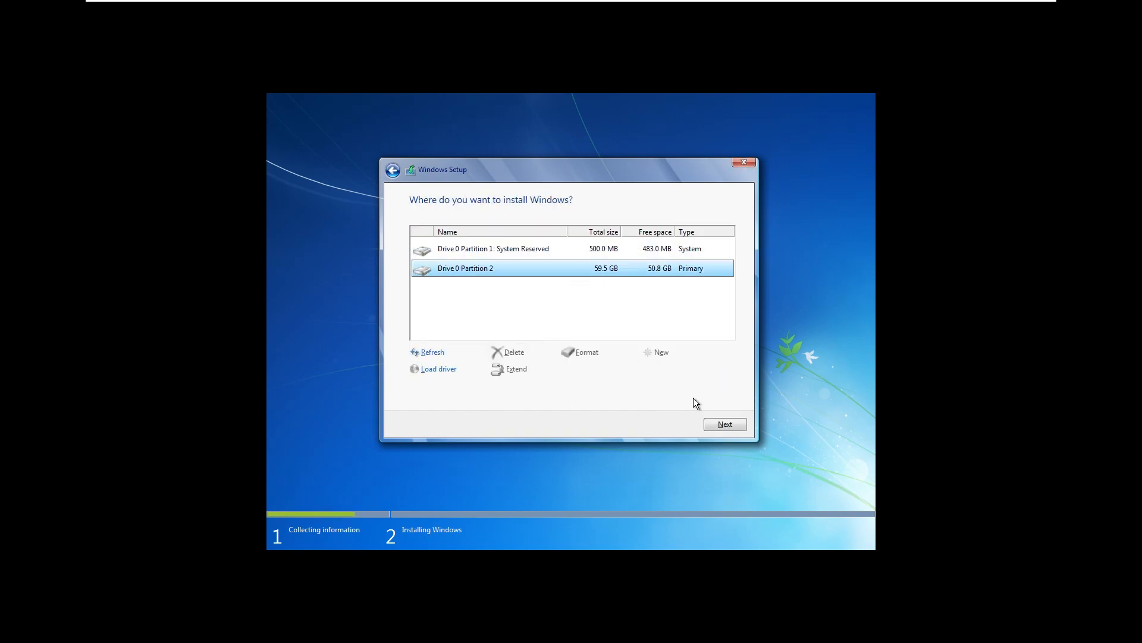
left_click(726, 424)
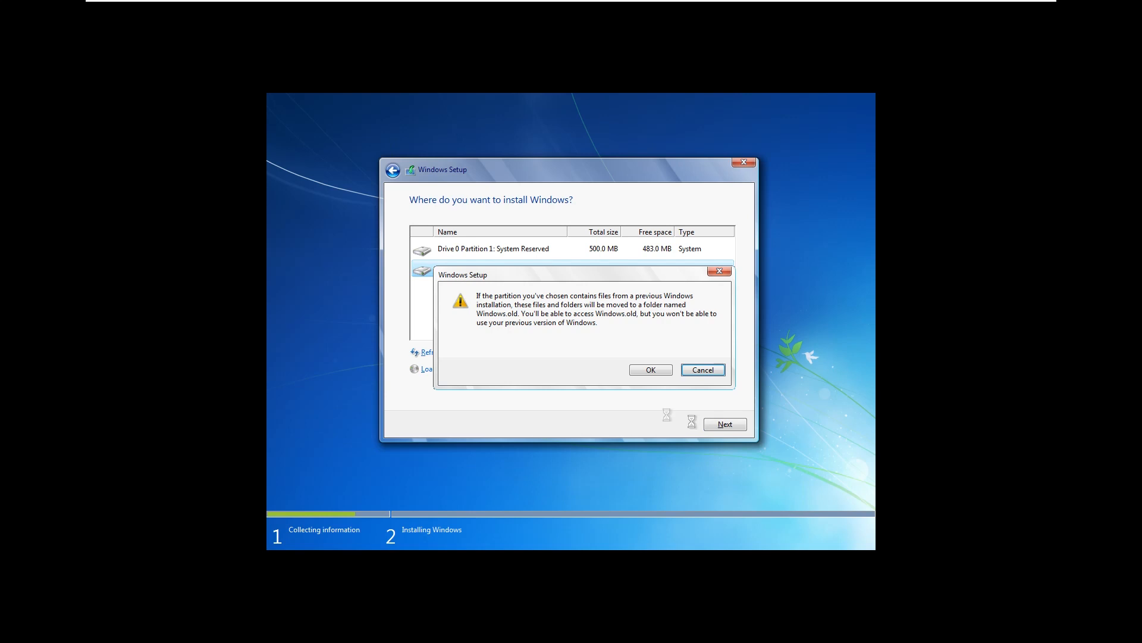
left_click(639, 364)
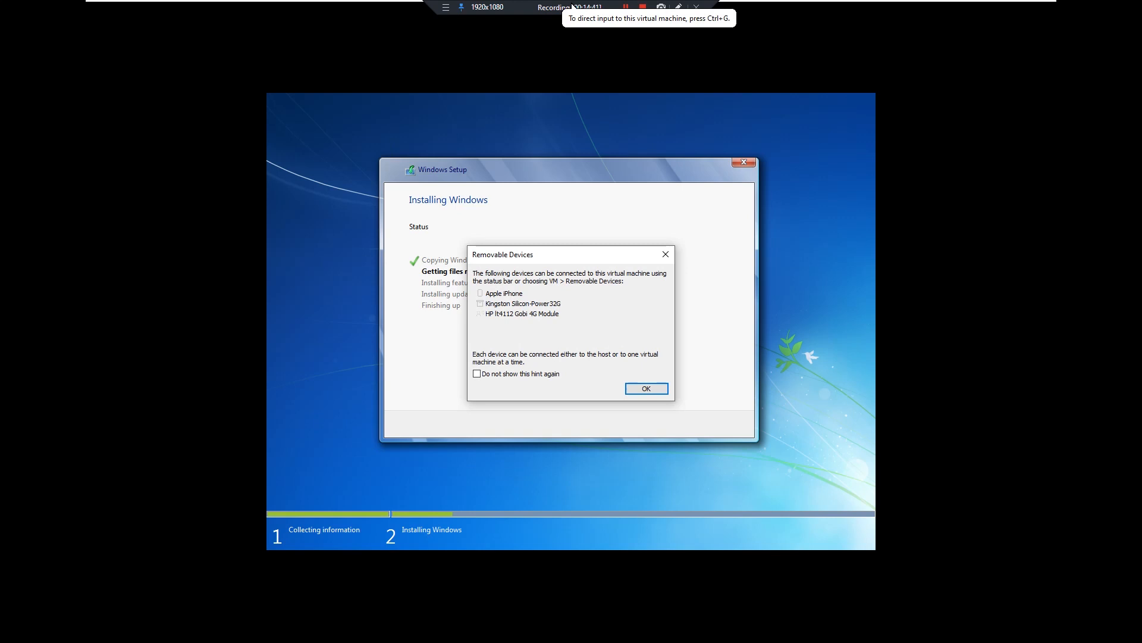
Dismiss the removable devices hint and restart the virtual machine immediately to continue the installation
key("Return")
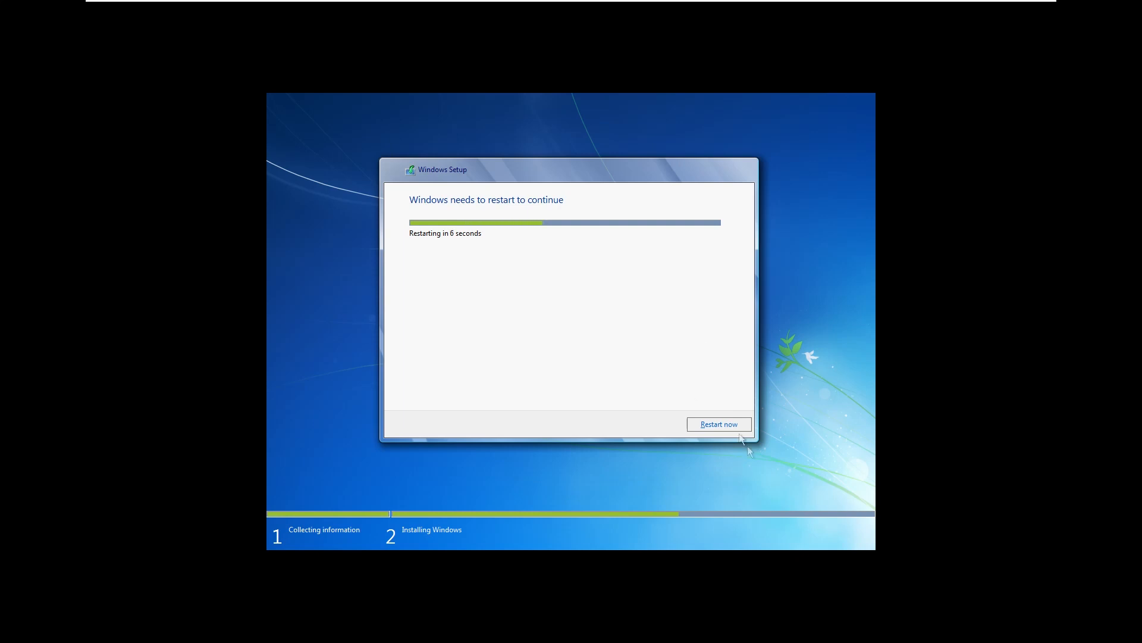
left_click(733, 426)
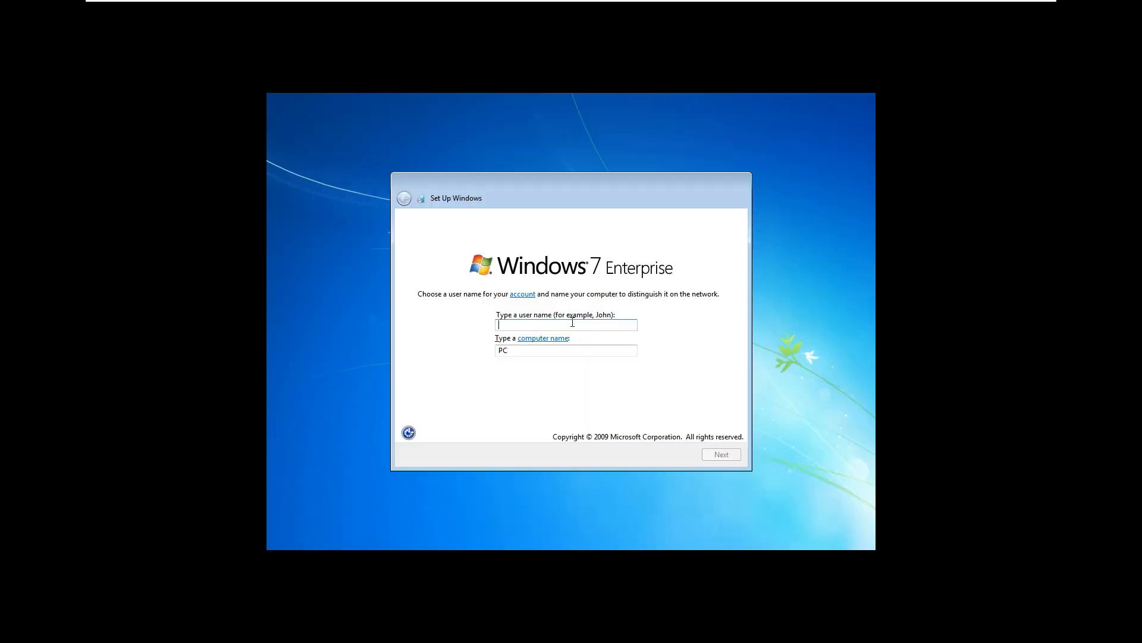
Set the Windows user name to technology, accept the suggested computer name and leave the account password blank
type("technol")
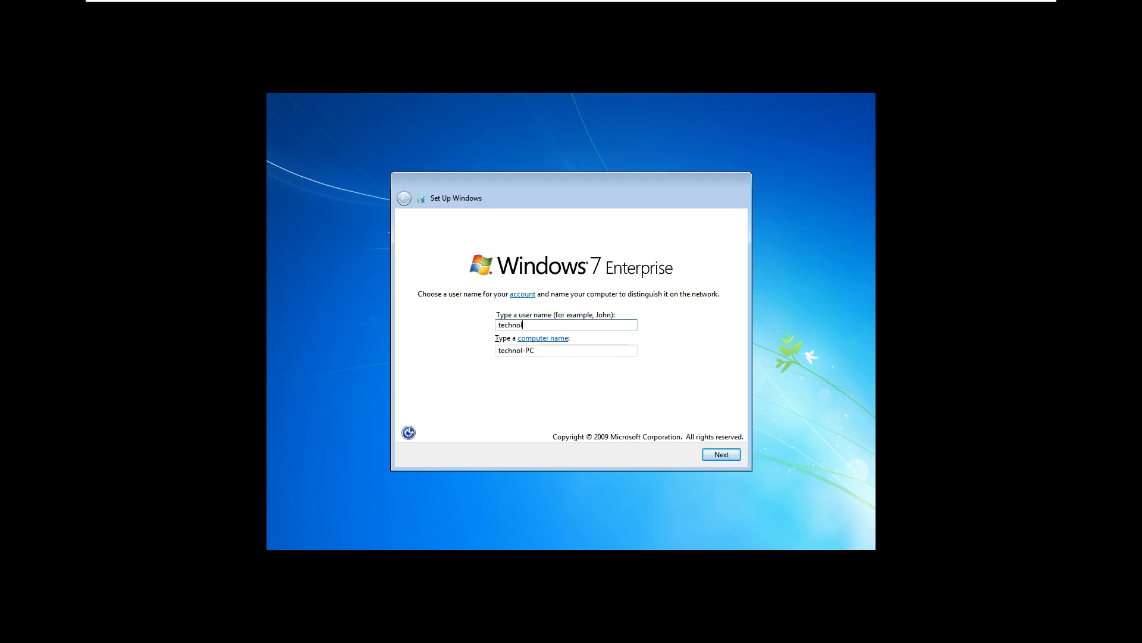
type("ogy")
left_click(721, 455)
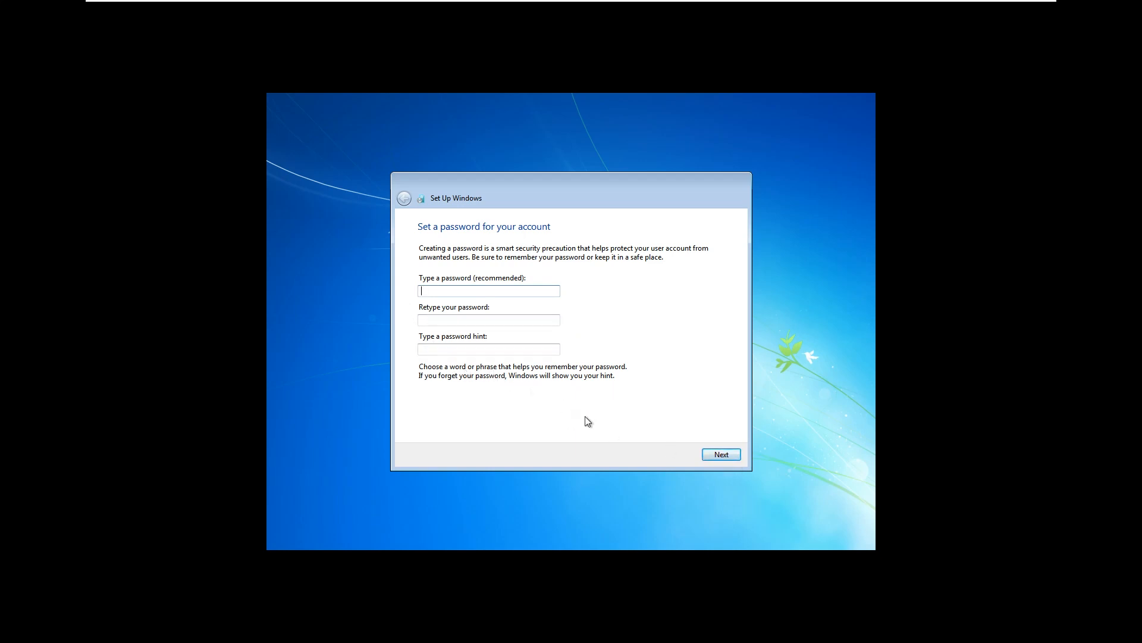
left_click(731, 456)
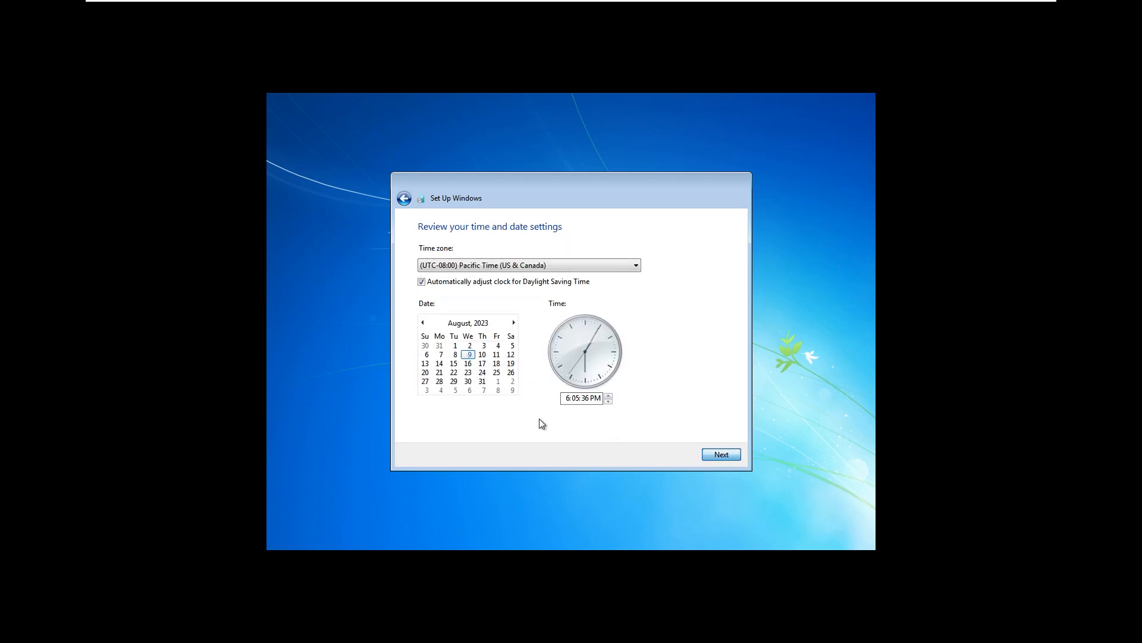
left_click(449, 268)
scroll(522, 448, "down", 10)
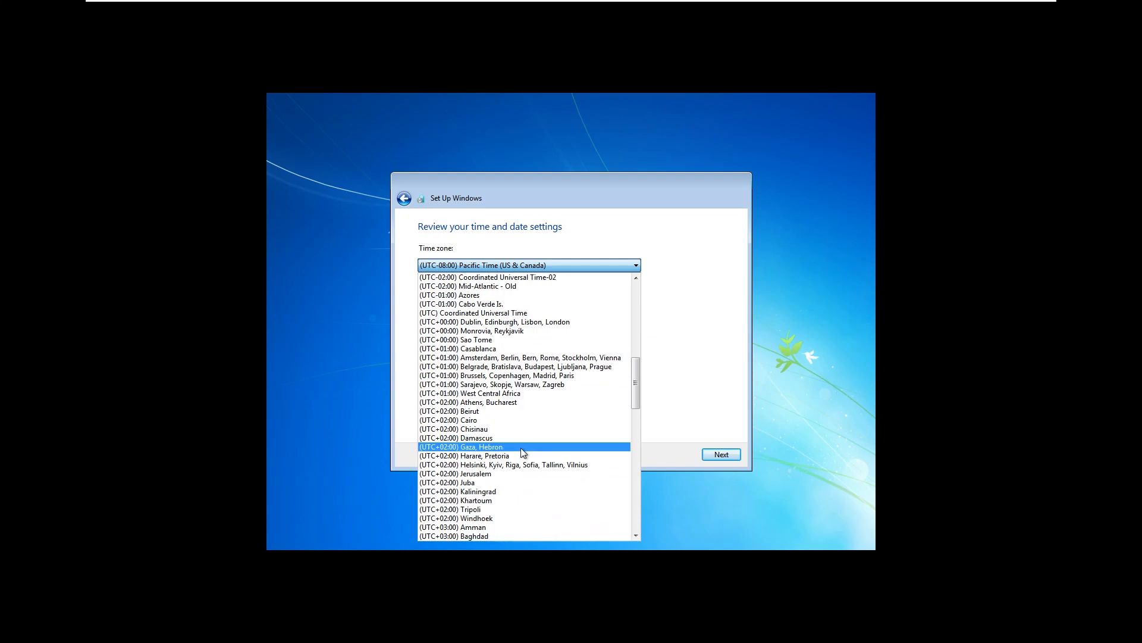
left_click(706, 321)
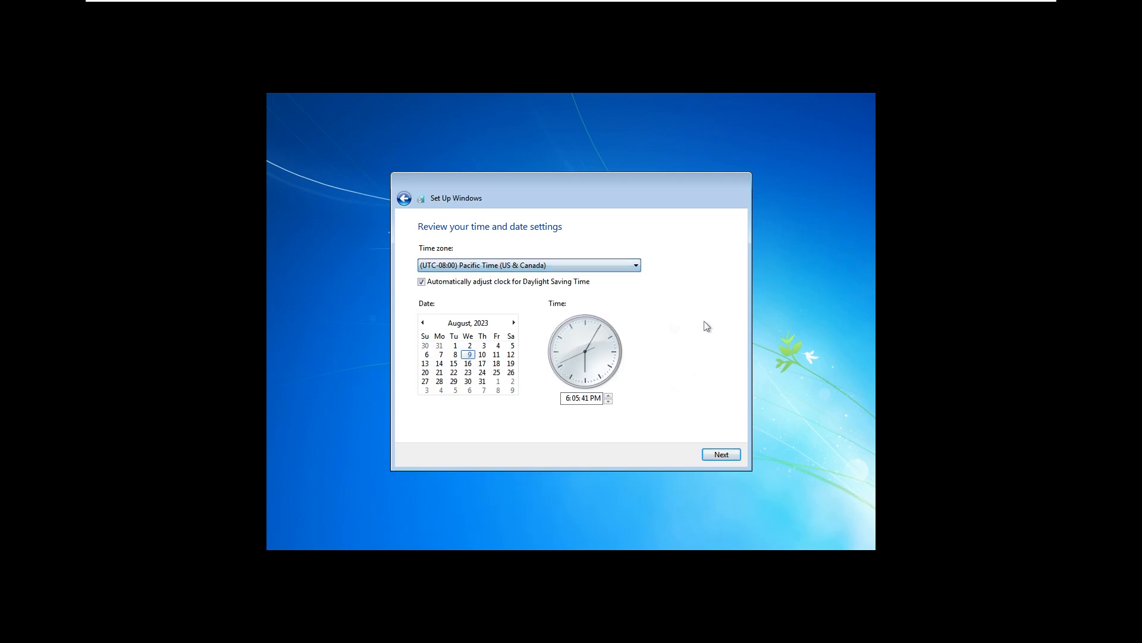
Accept the time and date settings with Pacific Time (US & Canada) and set the network location to Home network
left_click(721, 455)
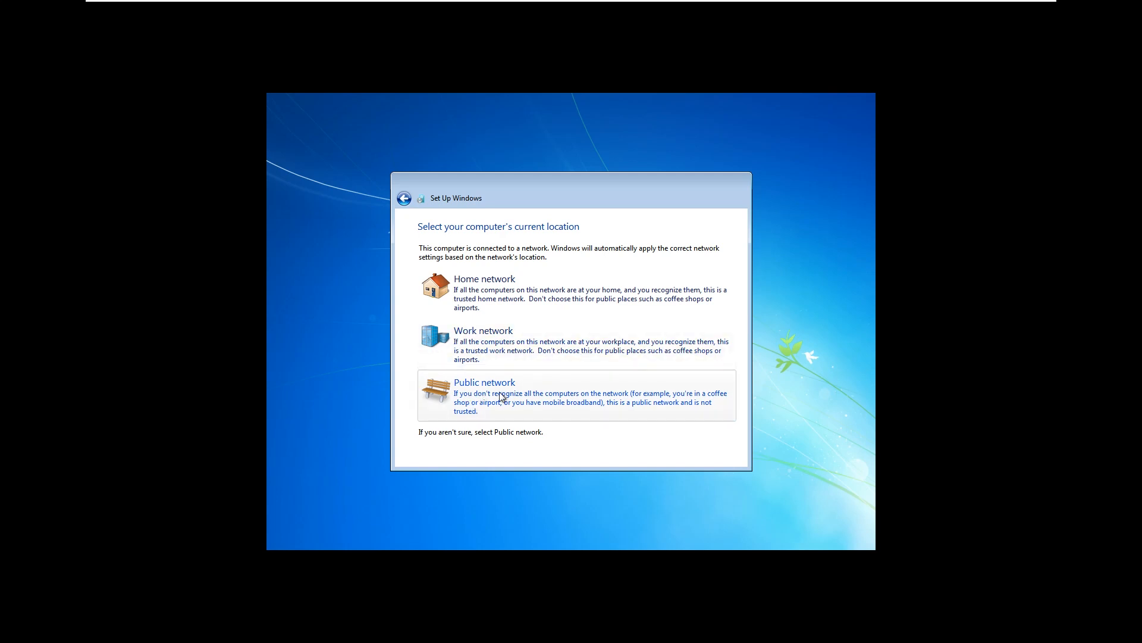
left_click(491, 297)
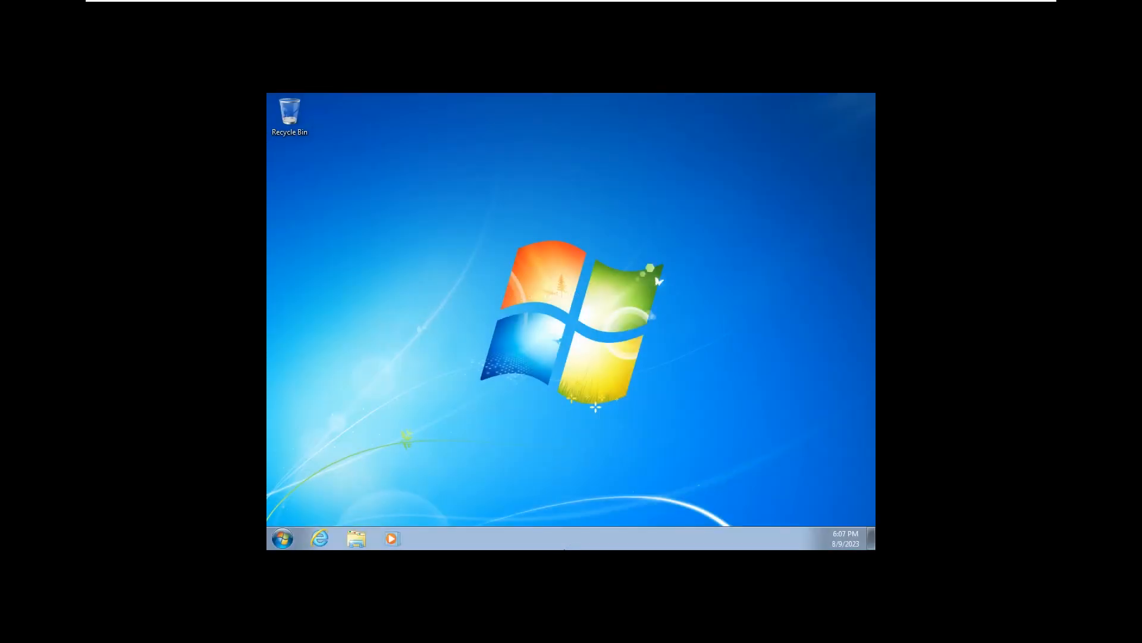
Set the Windows 7 screen resolution to 1920 × 1080 and keep the new display settings
left_click(486, 352)
right_click(494, 297)
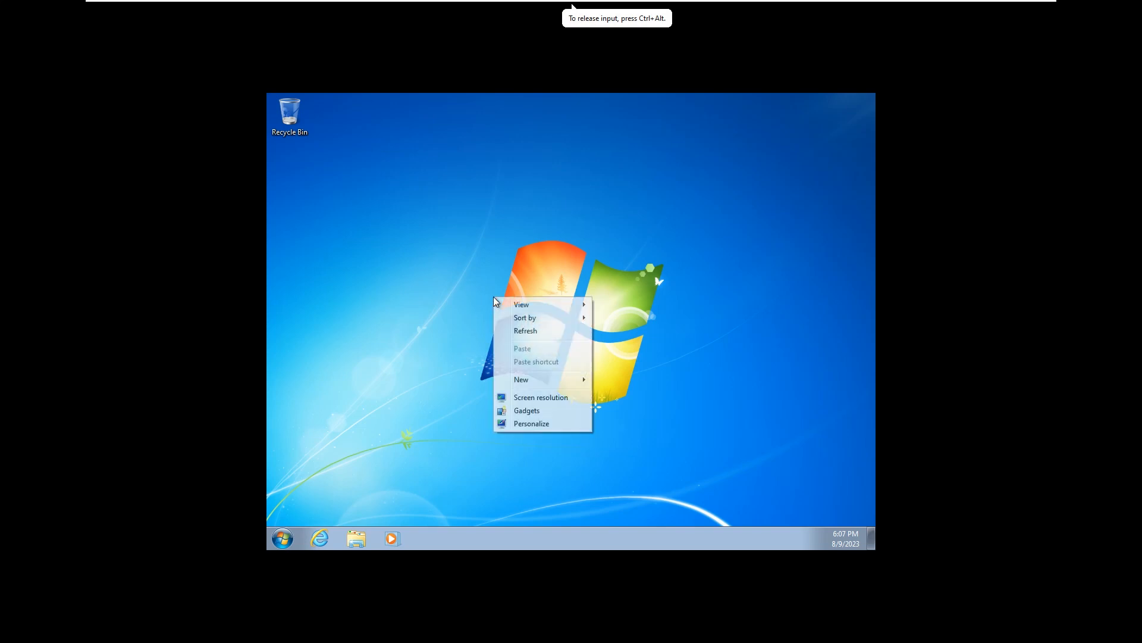
left_click(534, 397)
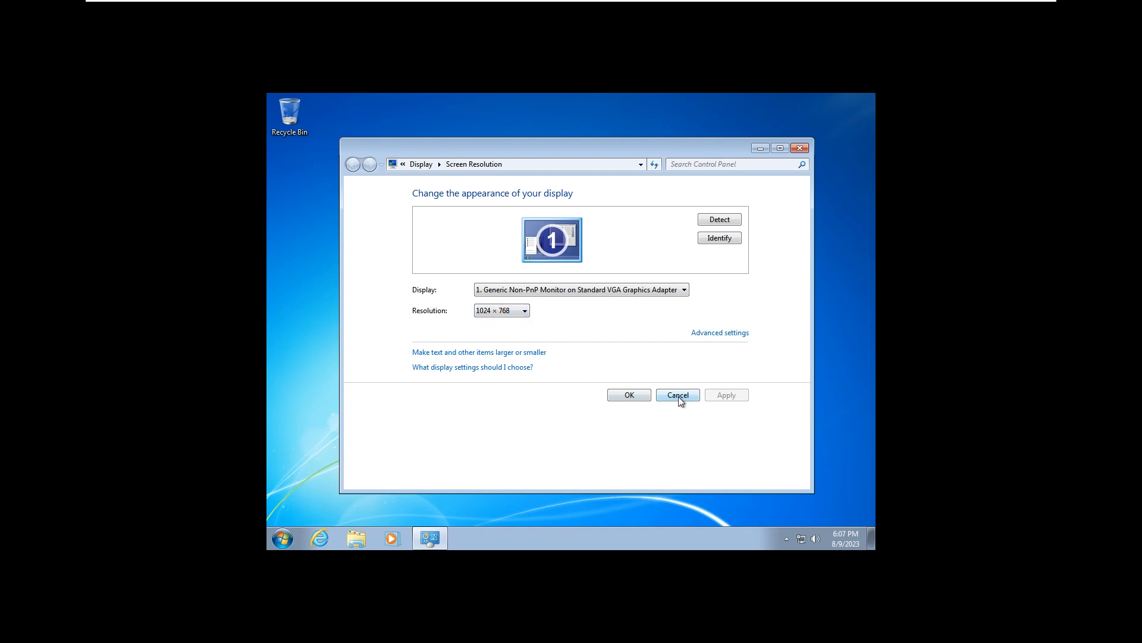
left_click(498, 309)
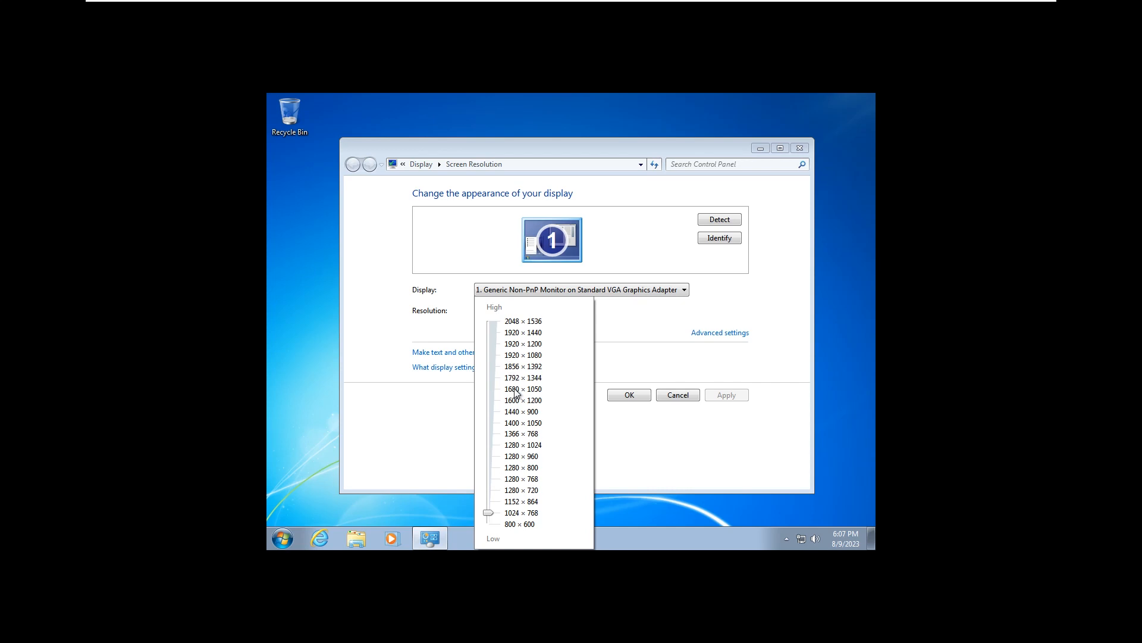
left_click(490, 355)
left_click(626, 397)
left_click(628, 395)
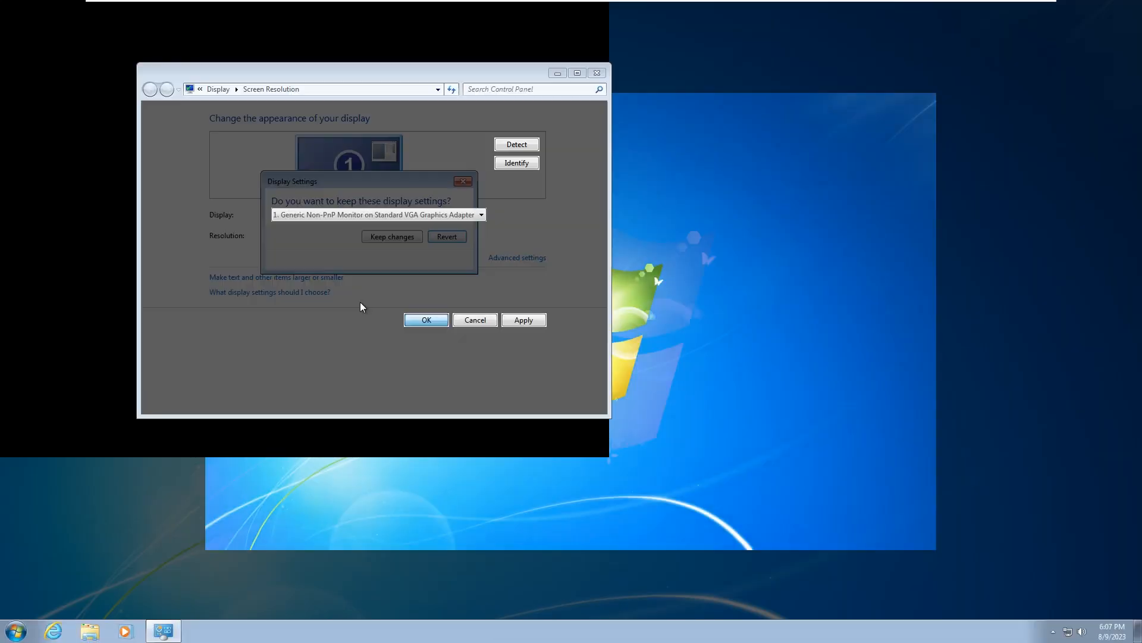
left_click(391, 237)
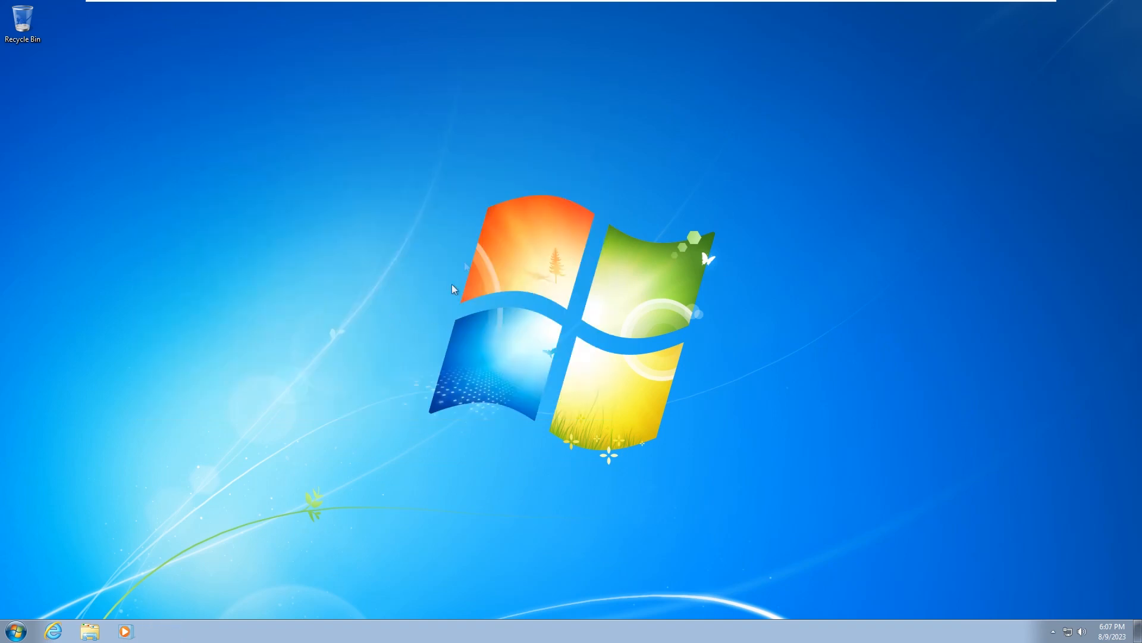
Lower the Windows 7 screen resolution to 1280 × 800 and keep the changed display settings
right_click(464, 263)
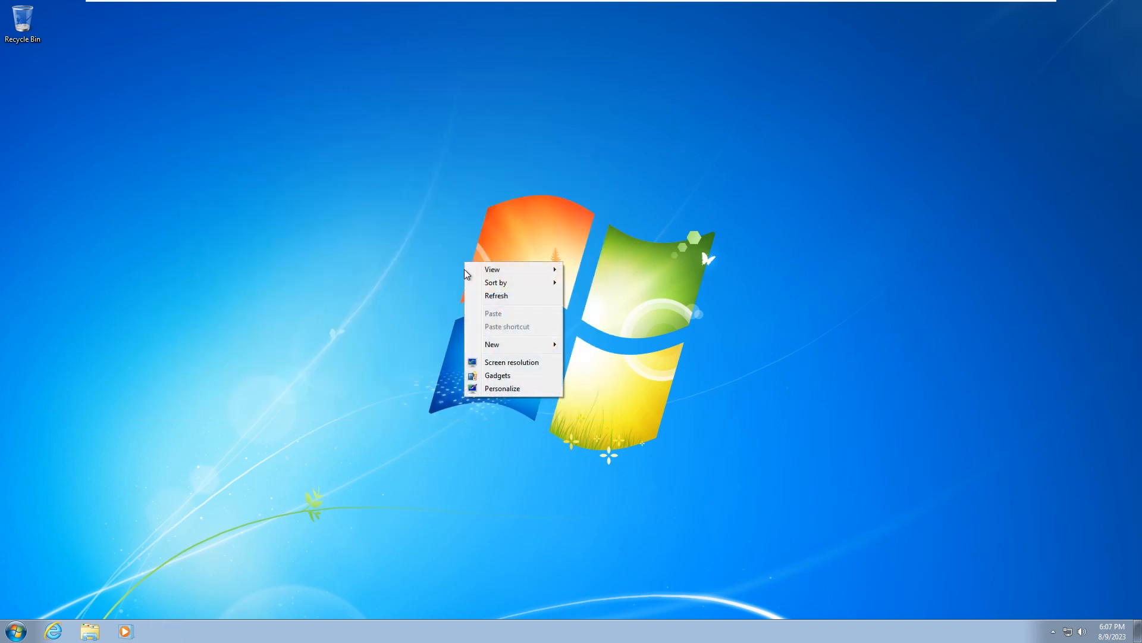
left_click(494, 361)
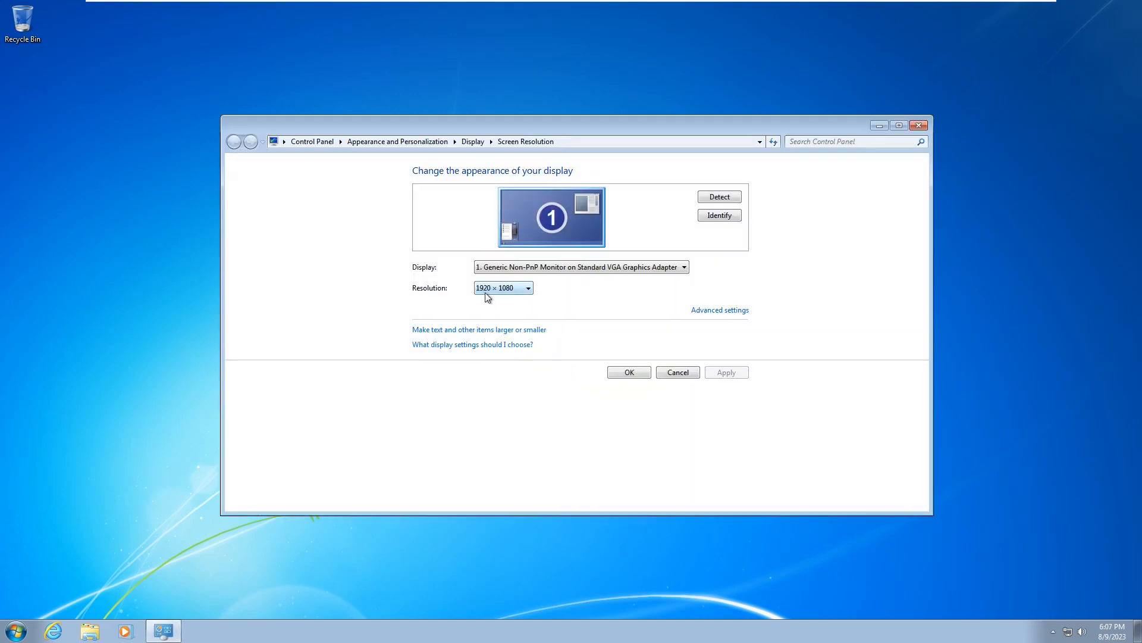
left_click(488, 288)
left_click(489, 467)
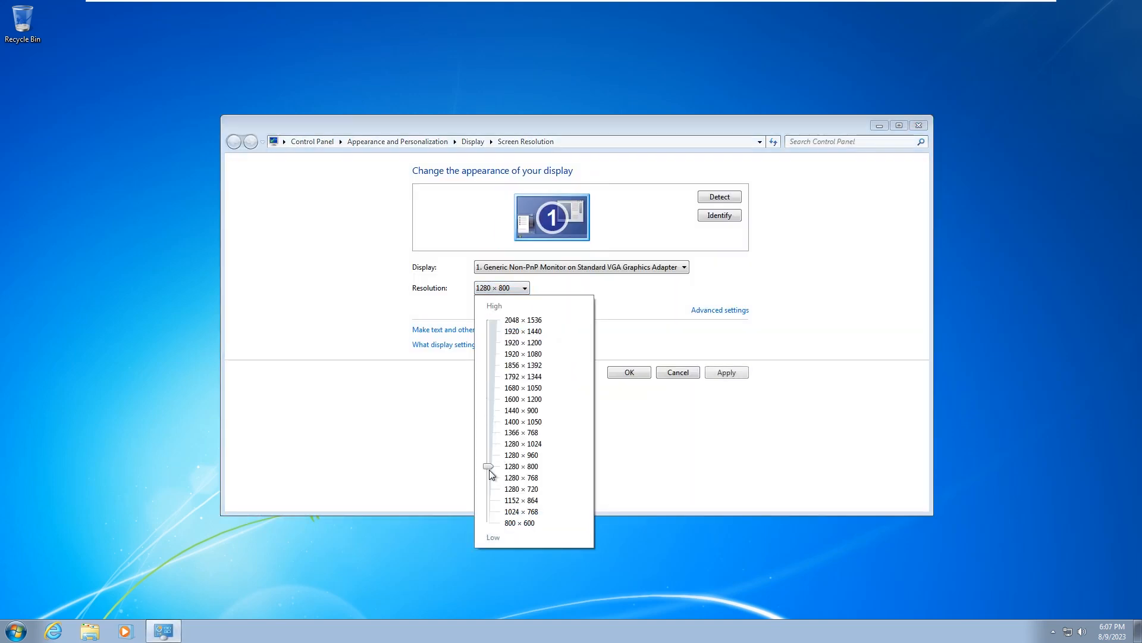
left_click(628, 380)
left_click(617, 374)
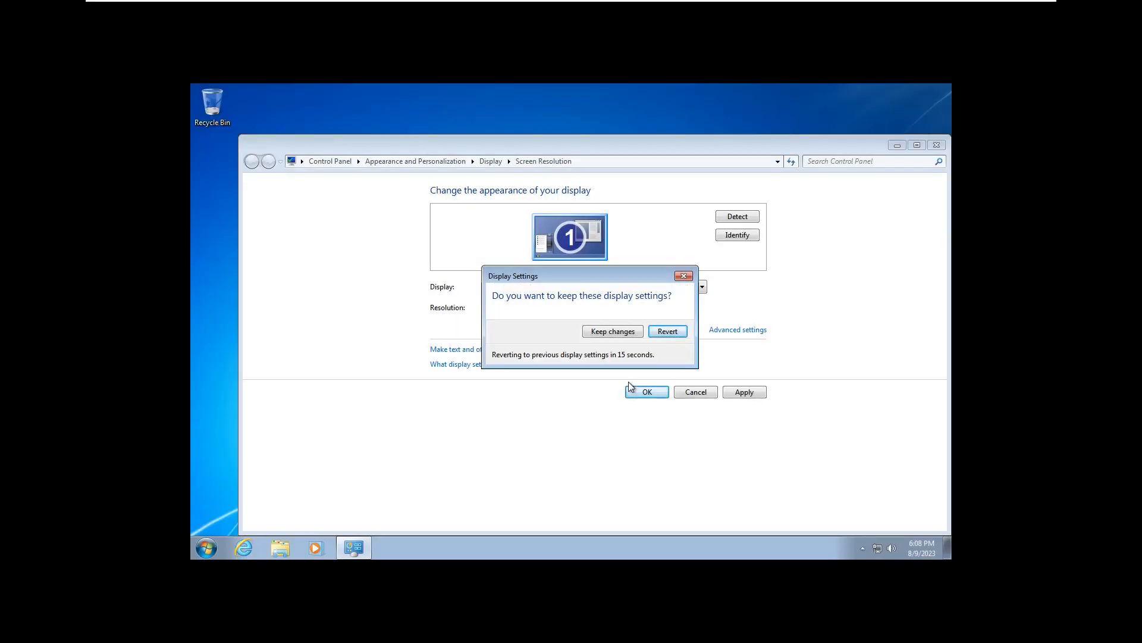
left_click(593, 332)
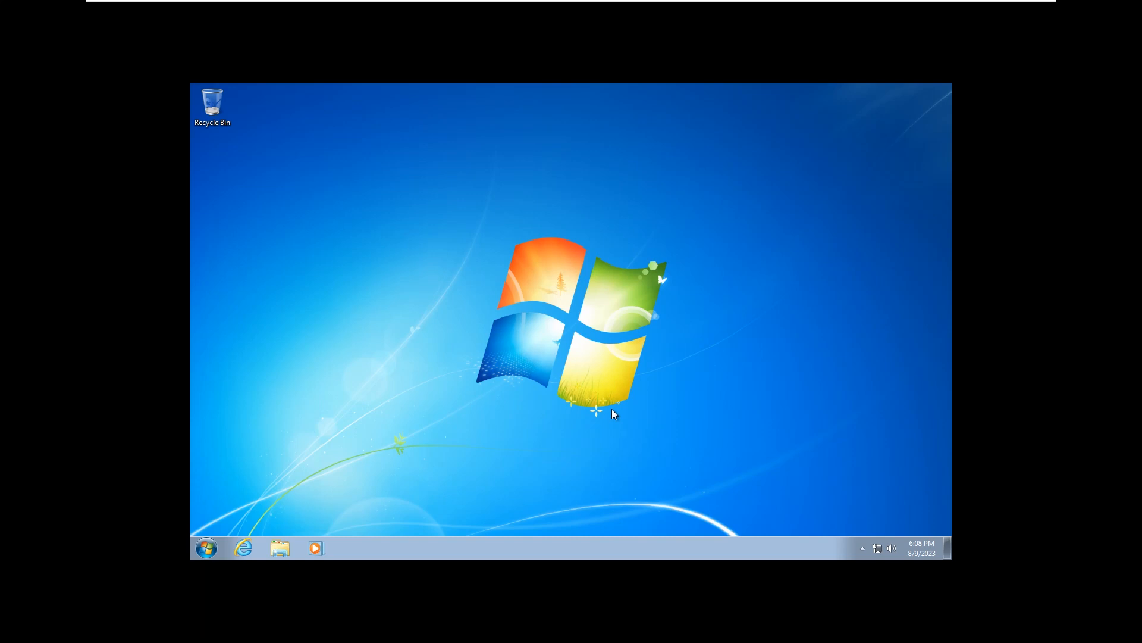
Return the display resolution to 1920 × 1080, keep the changes and close the screen resolution settings
right_click(476, 259)
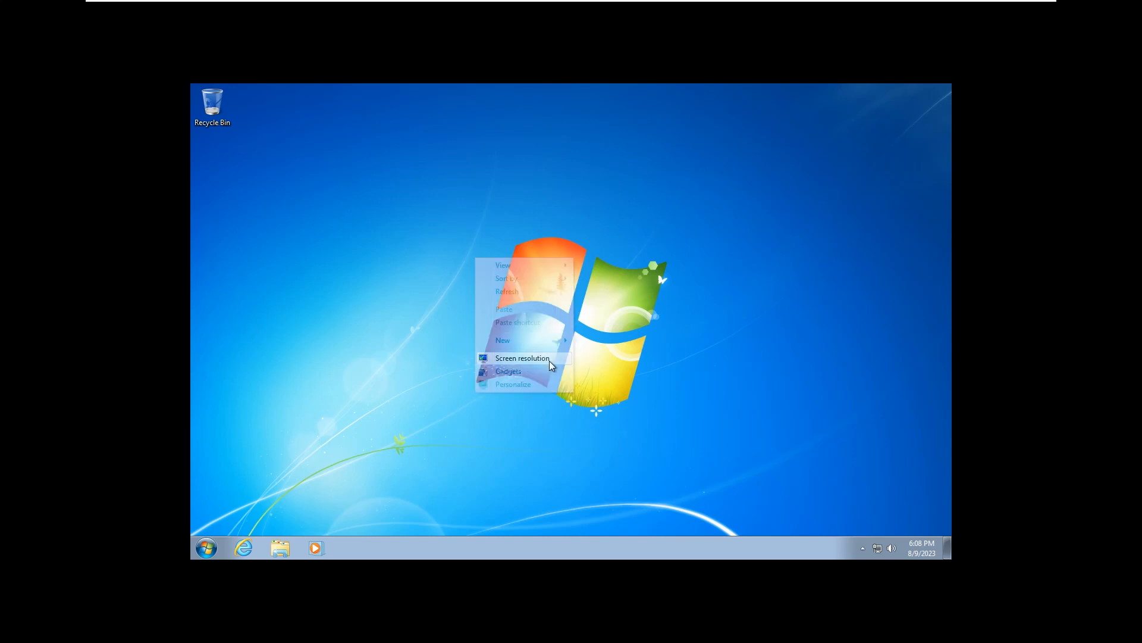
left_click(549, 360)
left_click(501, 310)
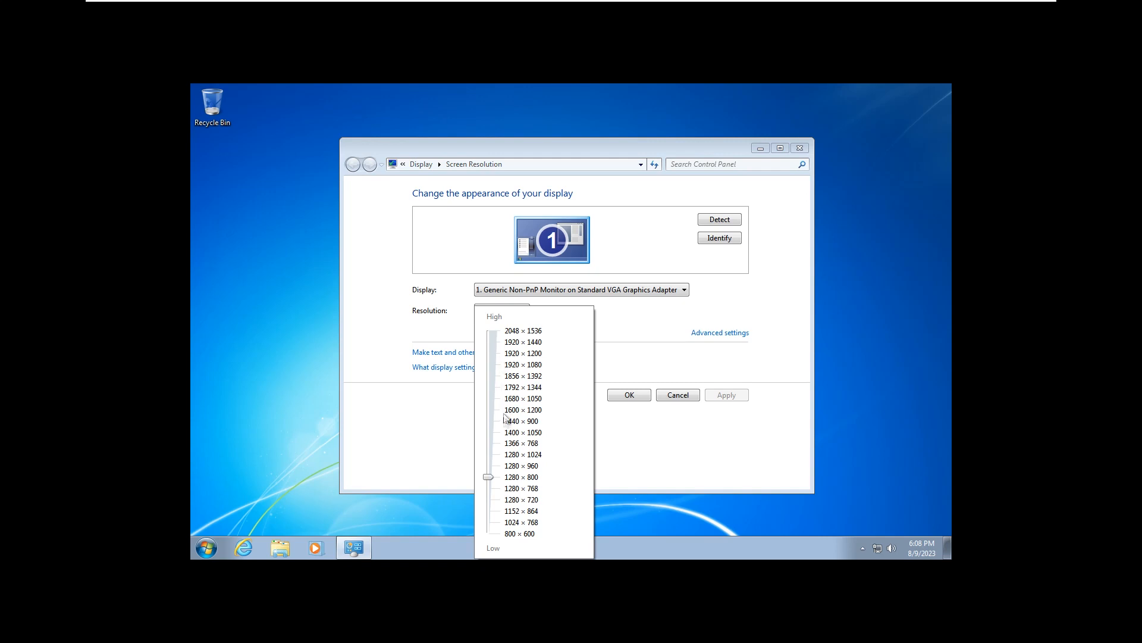
left_click(492, 366)
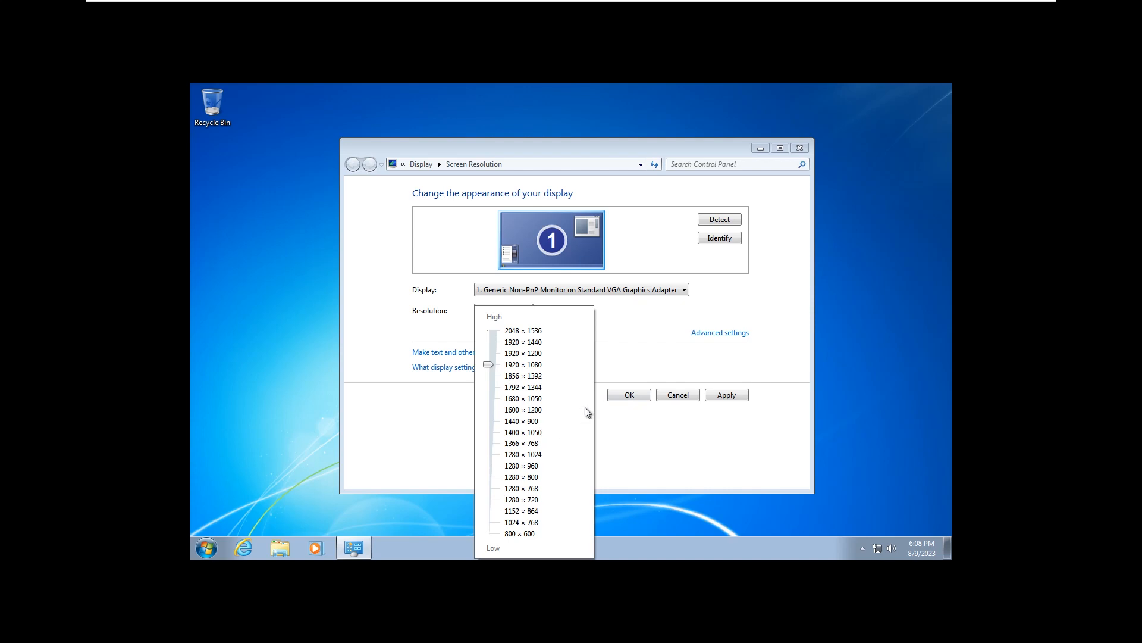
left_click(734, 395)
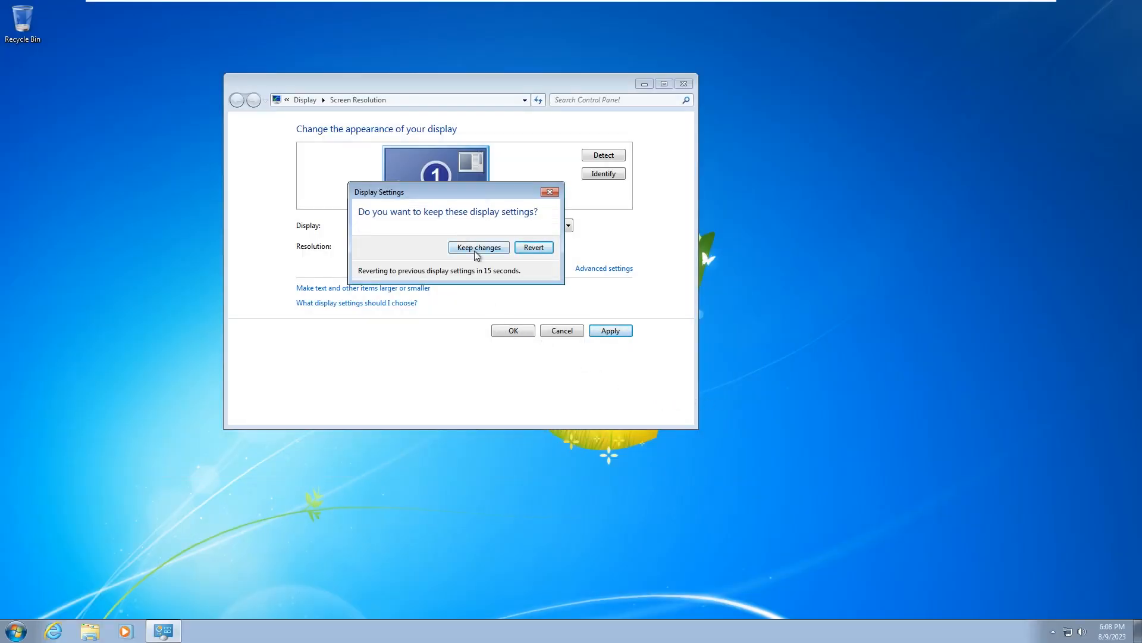
left_click(476, 255)
left_click(512, 330)
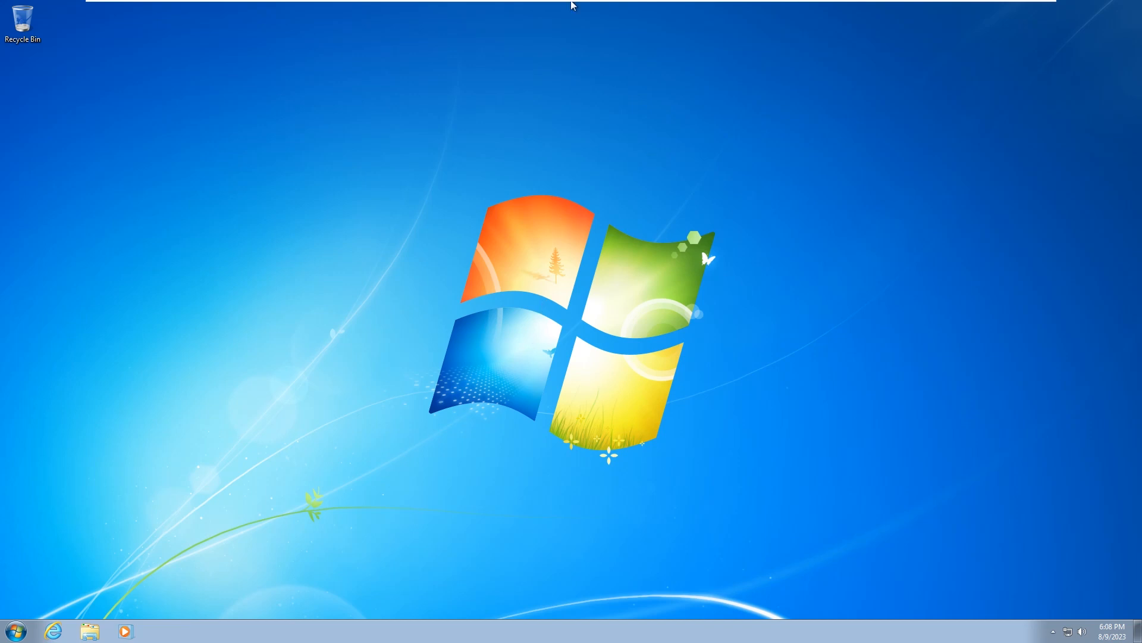
Minimize the full-screen virtual machine to reach the host desktop and bring the Windows 7 machine back
mouse_move(573, 3)
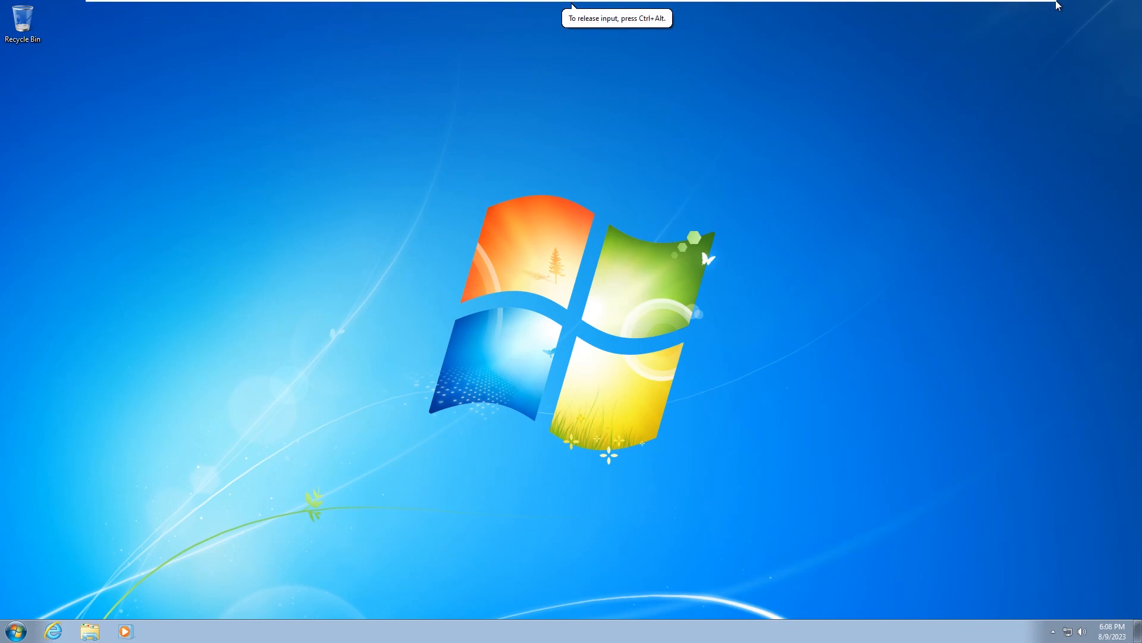
left_click(1010, 9)
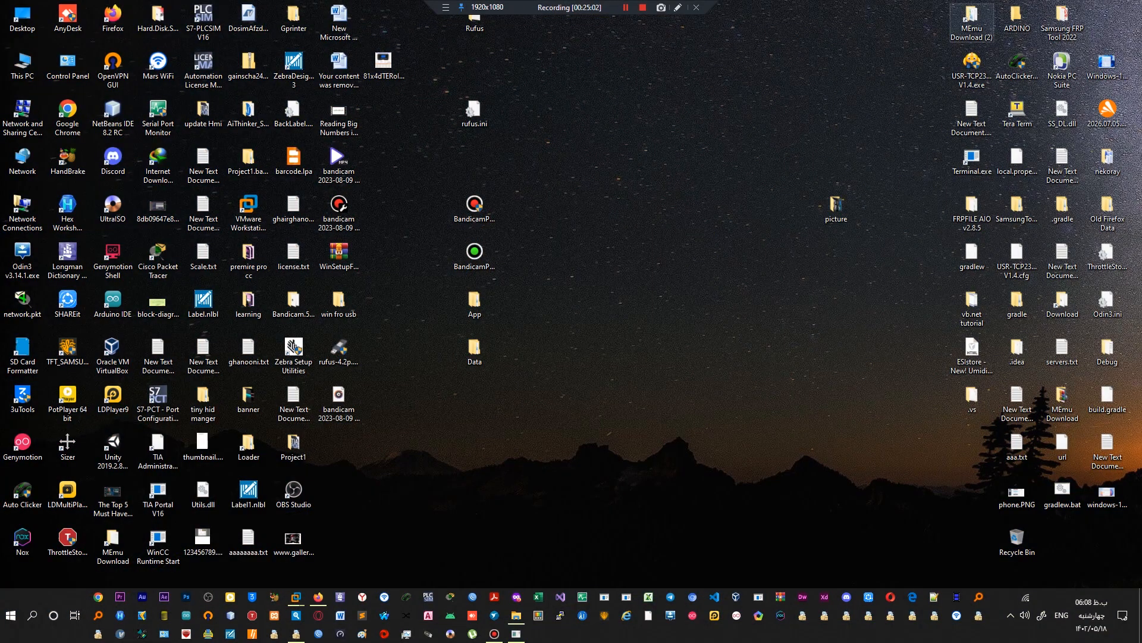
mouse_move(296, 597)
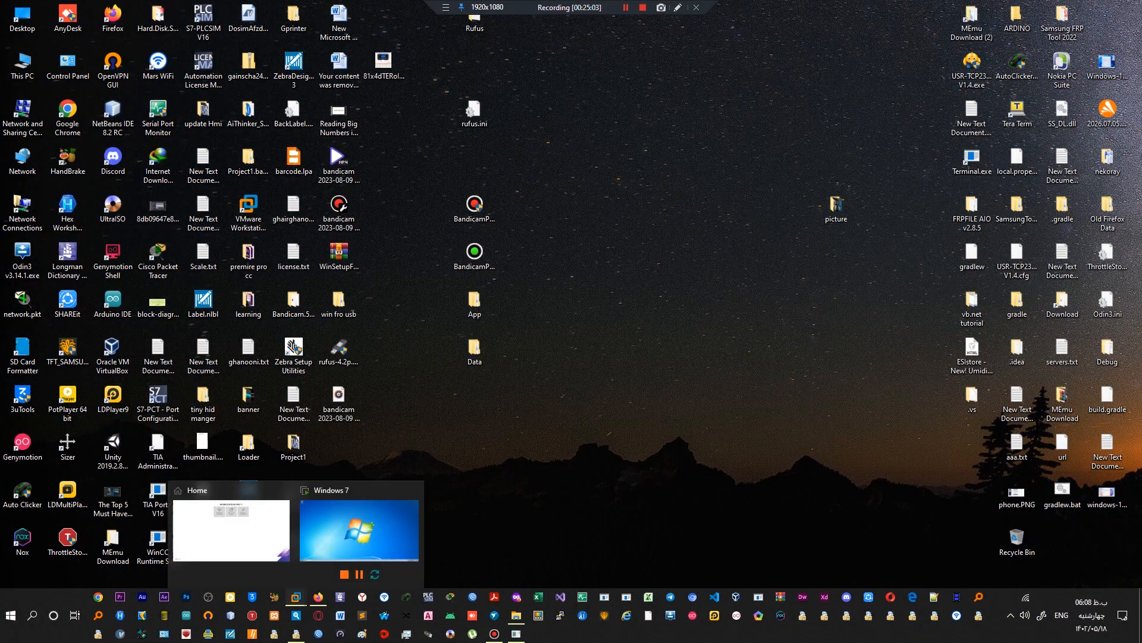
left_click(378, 529)
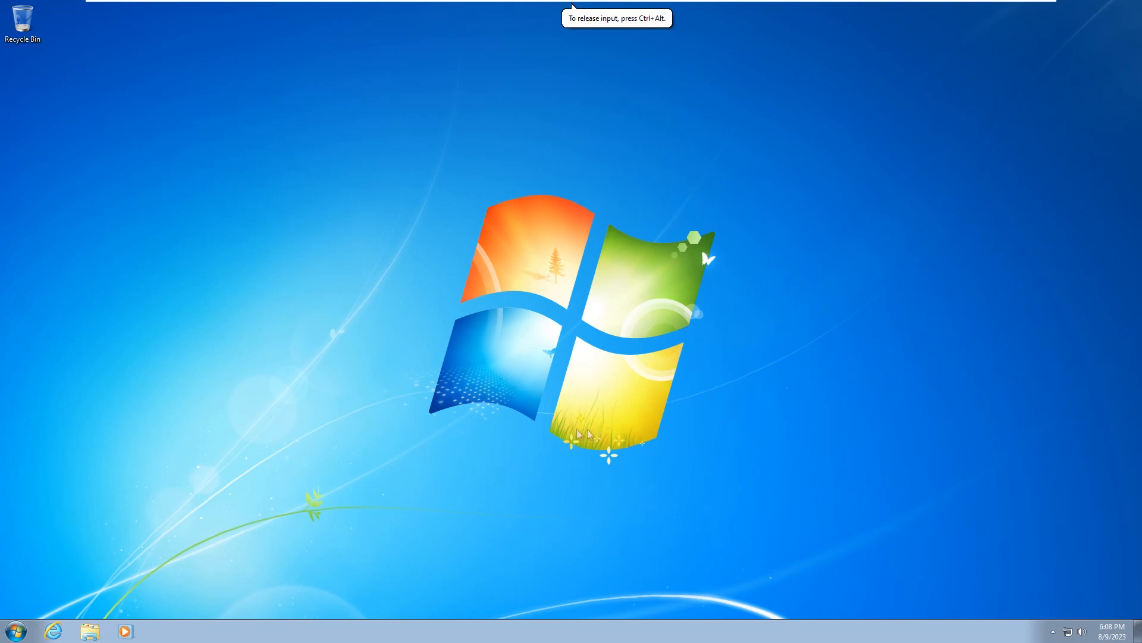
Open the Recycle Bin, go from it to Computer to examine the drives, and close the window
double_click(18, 24)
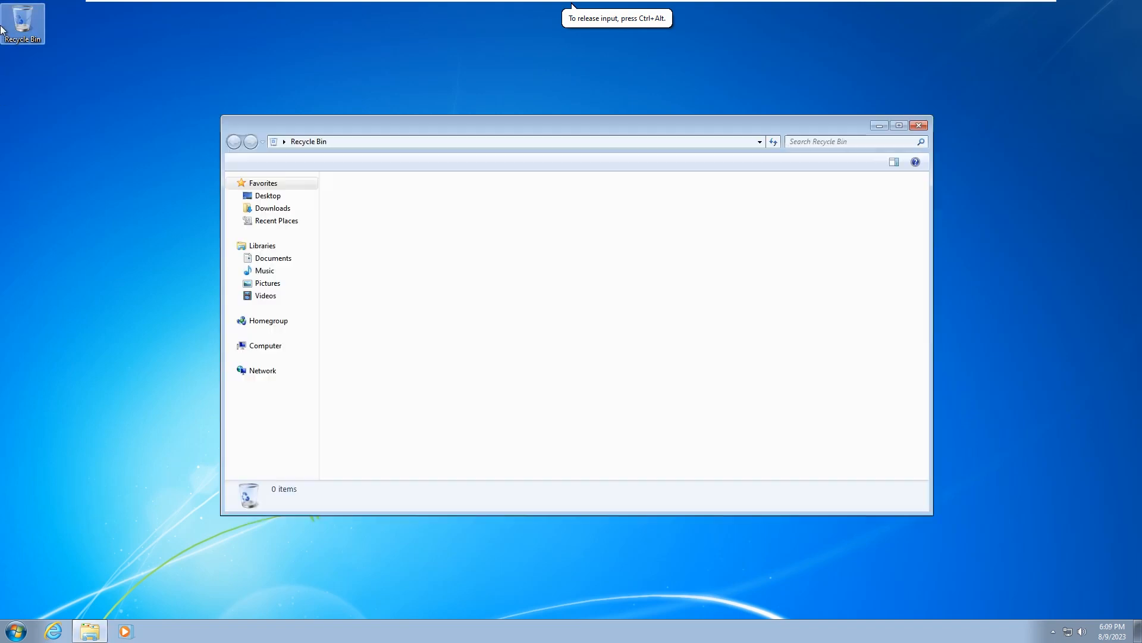
left_click(262, 346)
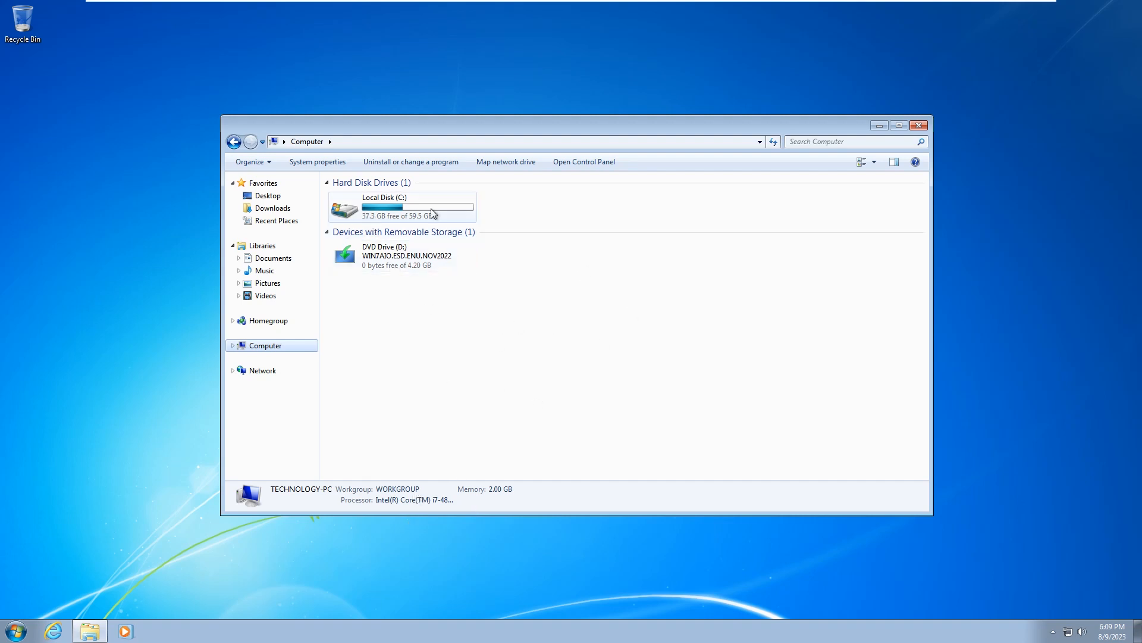
left_click(919, 126)
mouse_move(247, 4)
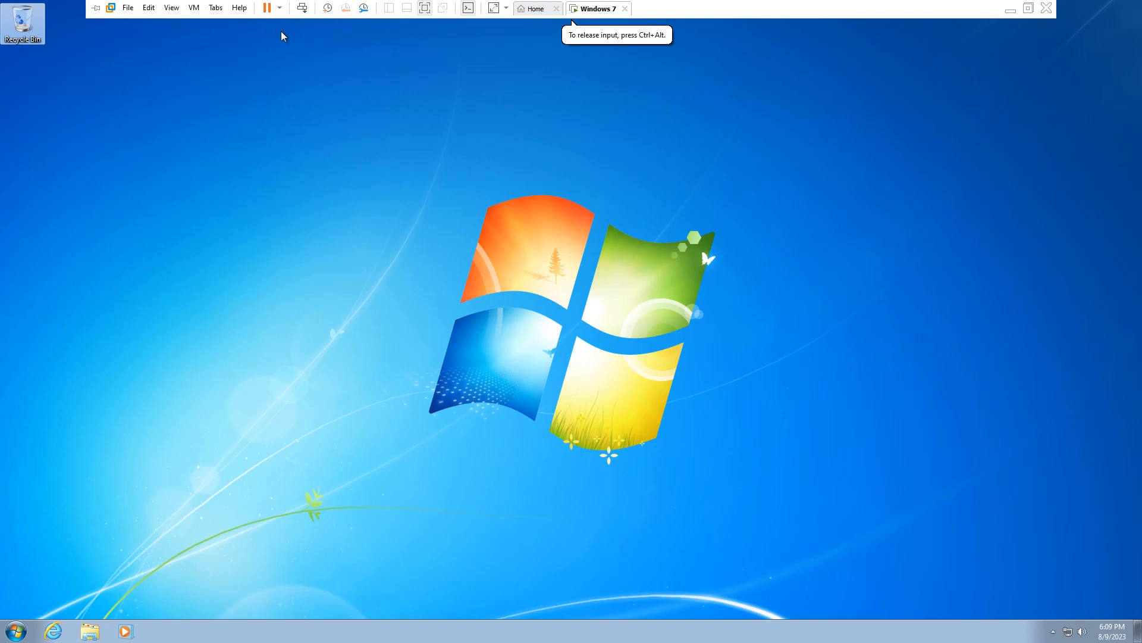